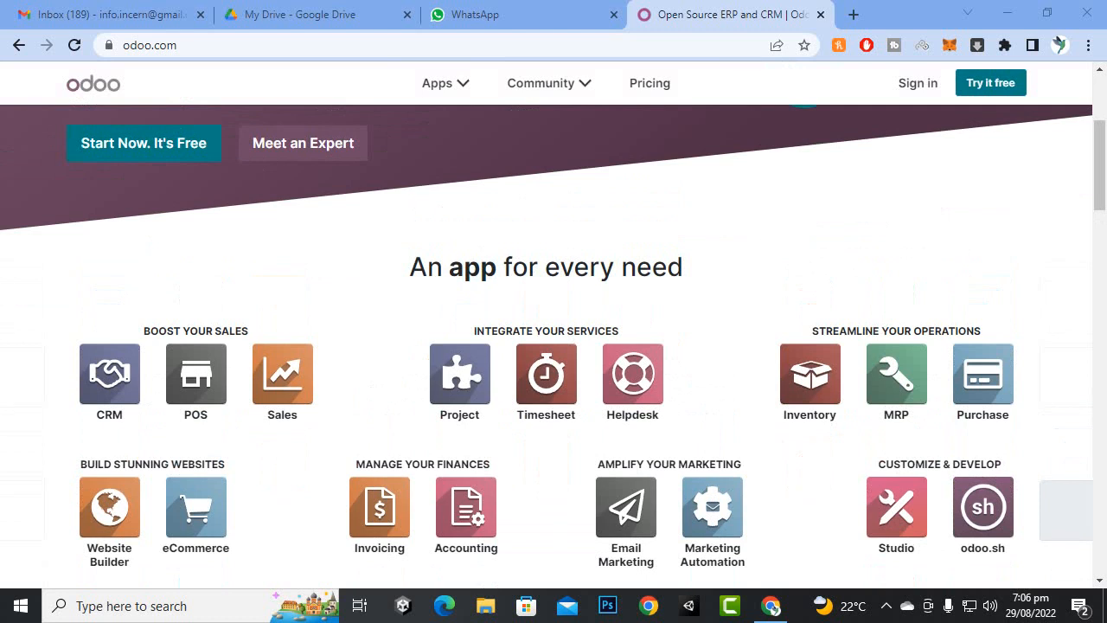
Look through the Odoo home page and open the Download page listed under Open Source in its footer
{"action": "scroll", "coordinate": [554, 346], "scroll_direction": "down", "scroll_amount": 3}
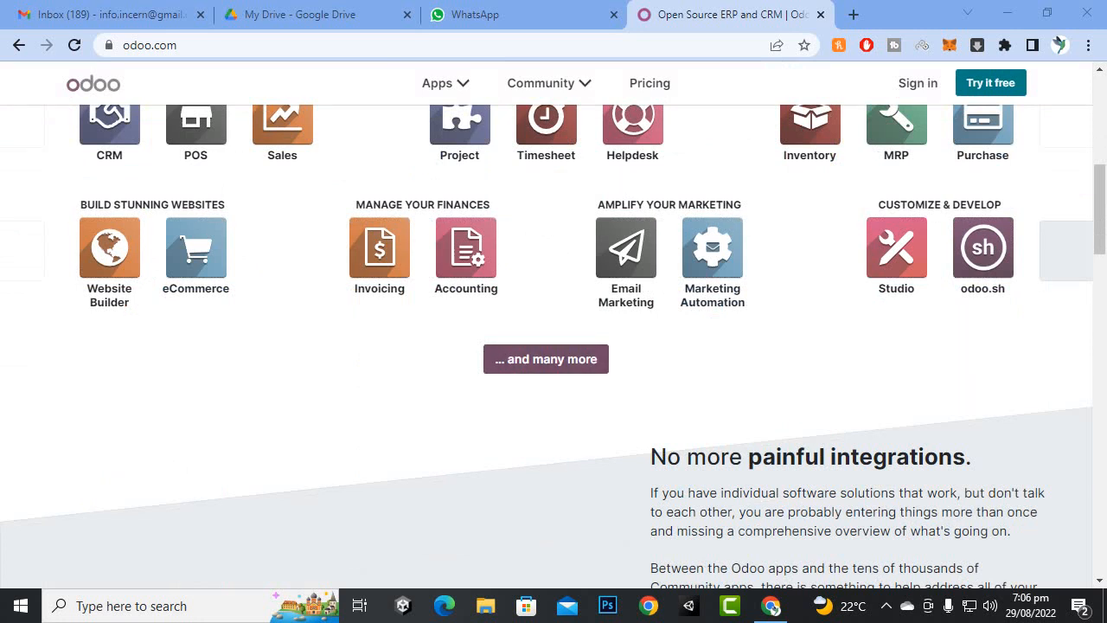
{"action": "scroll", "coordinate": [554, 346], "scroll_direction": "down", "scroll_amount": 10}
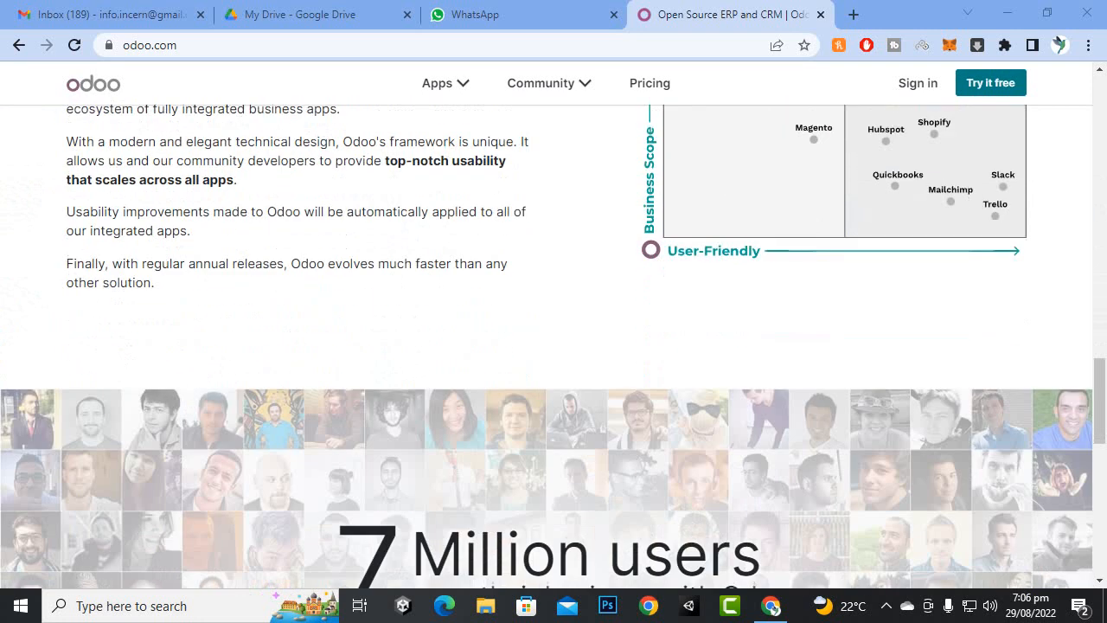
{"action": "scroll", "coordinate": [554, 346], "scroll_direction": "down", "scroll_amount": 10}
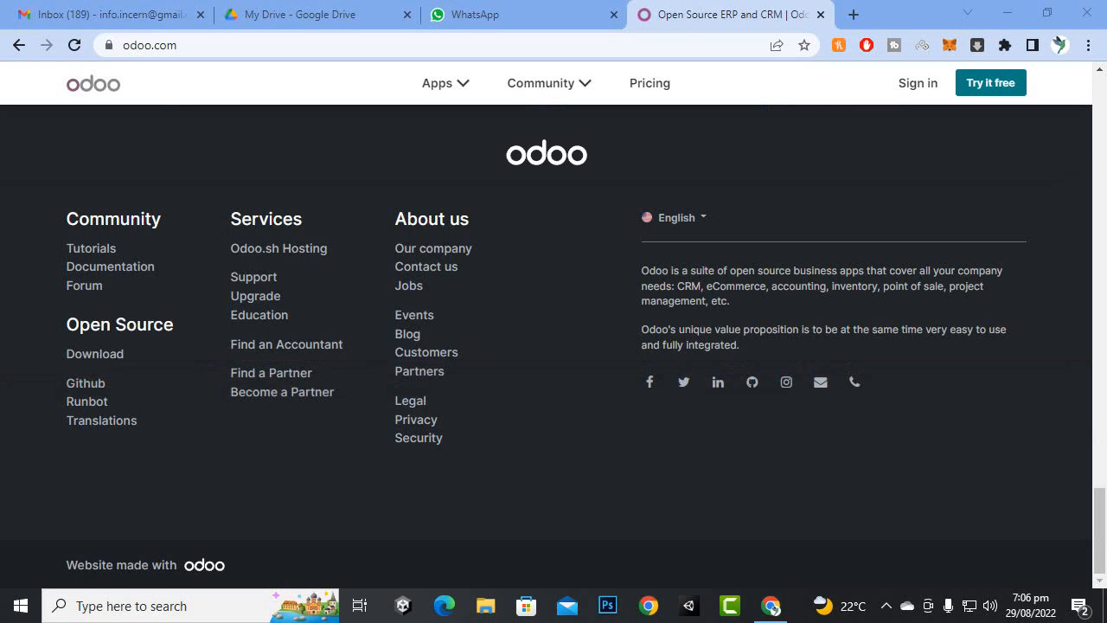
{"action": "scroll", "coordinate": [110, 266], "scroll_direction": "up", "scroll_amount": 15}
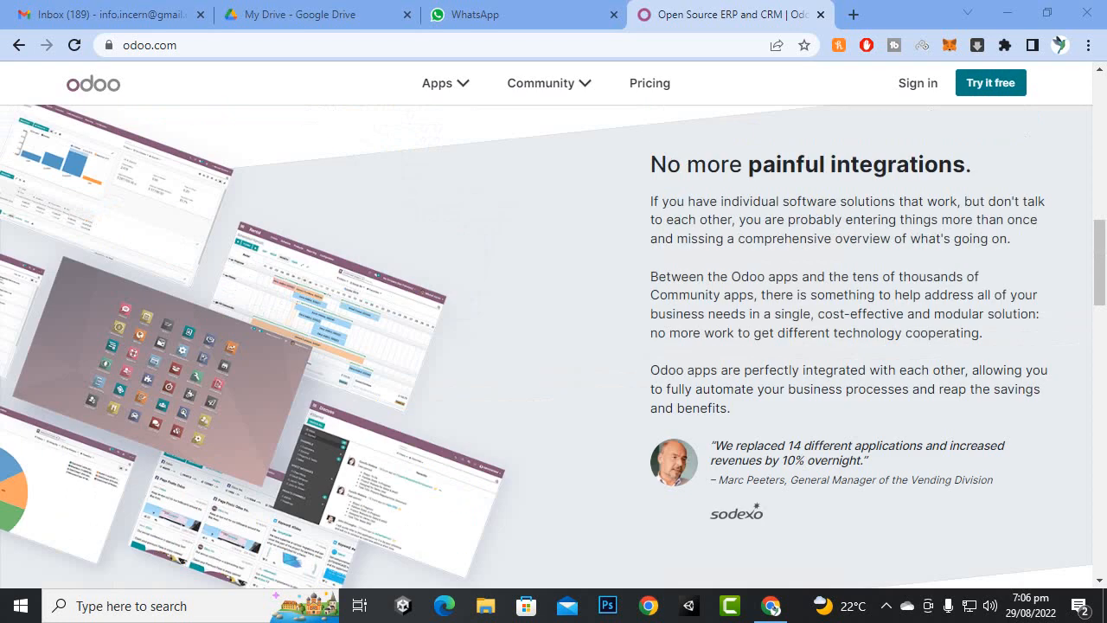
{"action": "scroll", "coordinate": [554, 346], "scroll_direction": "up", "scroll_amount": 10}
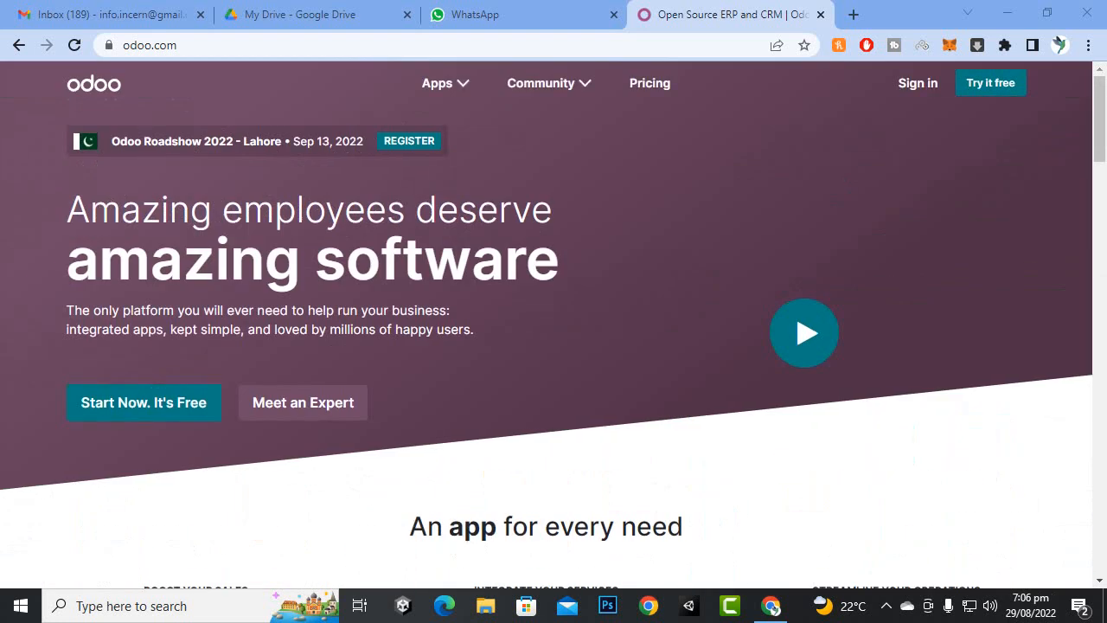
{"action": "scroll", "coordinate": [553, 346], "scroll_direction": "down", "scroll_amount": 15}
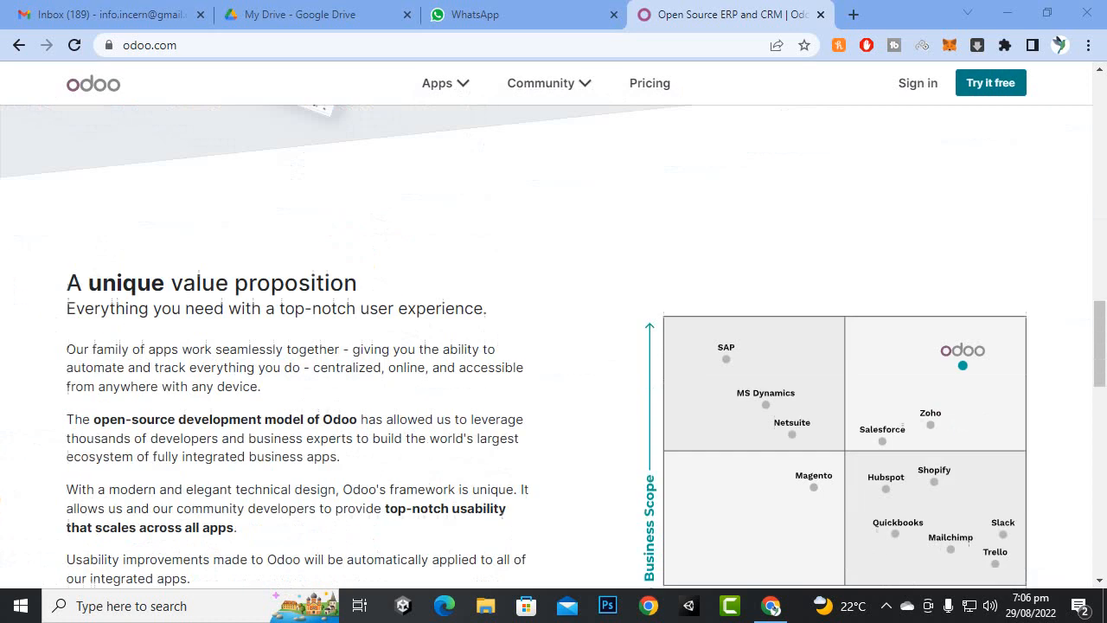
{"action": "scroll", "coordinate": [110, 266], "scroll_direction": "down", "scroll_amount": 6}
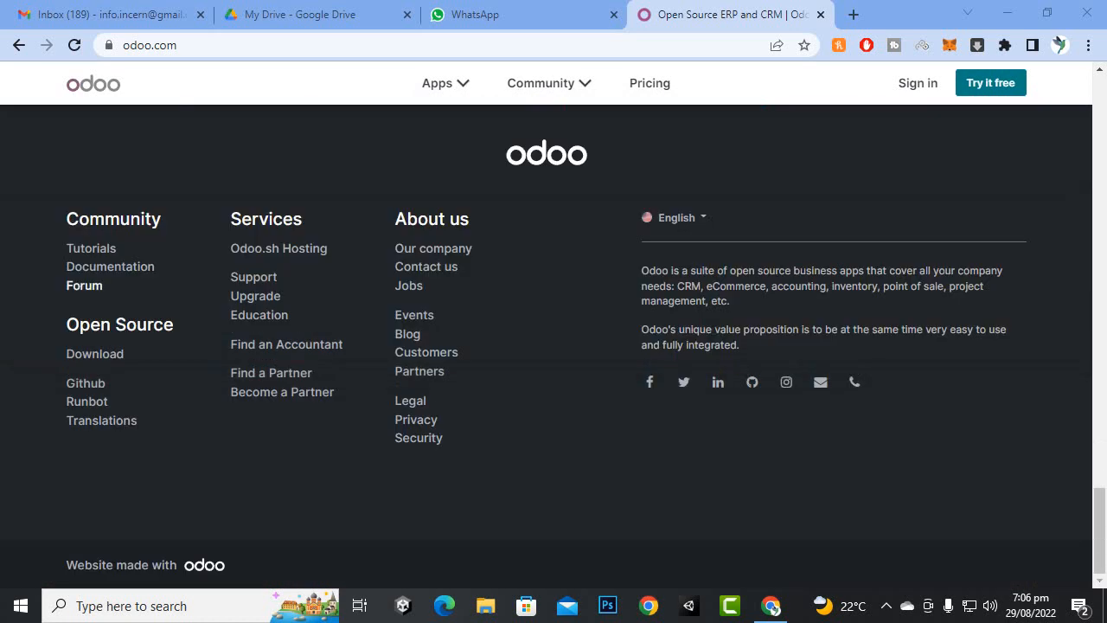
{"action": "left_click", "coordinate": [95, 353]}
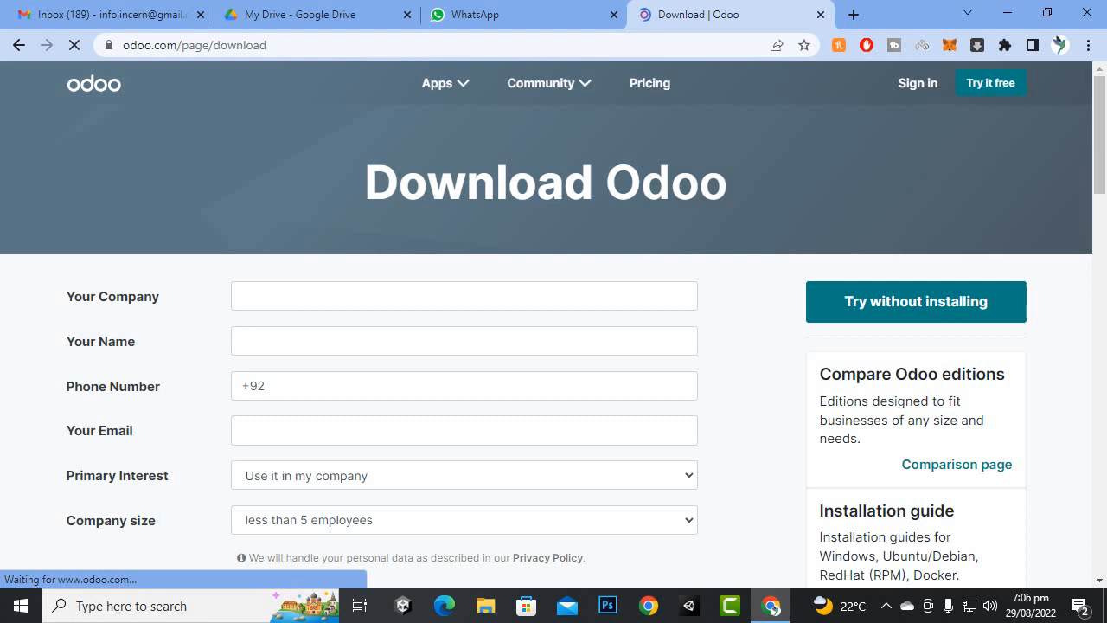
Examine the download page's contact form and the Community and Enterprise installers offered for each Odoo version and operating system
{"action": "scroll", "coordinate": [956, 403], "scroll_direction": "down", "scroll_amount": 1}
{"action": "scroll", "coordinate": [635, 304], "scroll_direction": "down", "scroll_amount": 4}
{"action": "scroll", "coordinate": [635, 303], "scroll_direction": "up", "scroll_amount": 5}
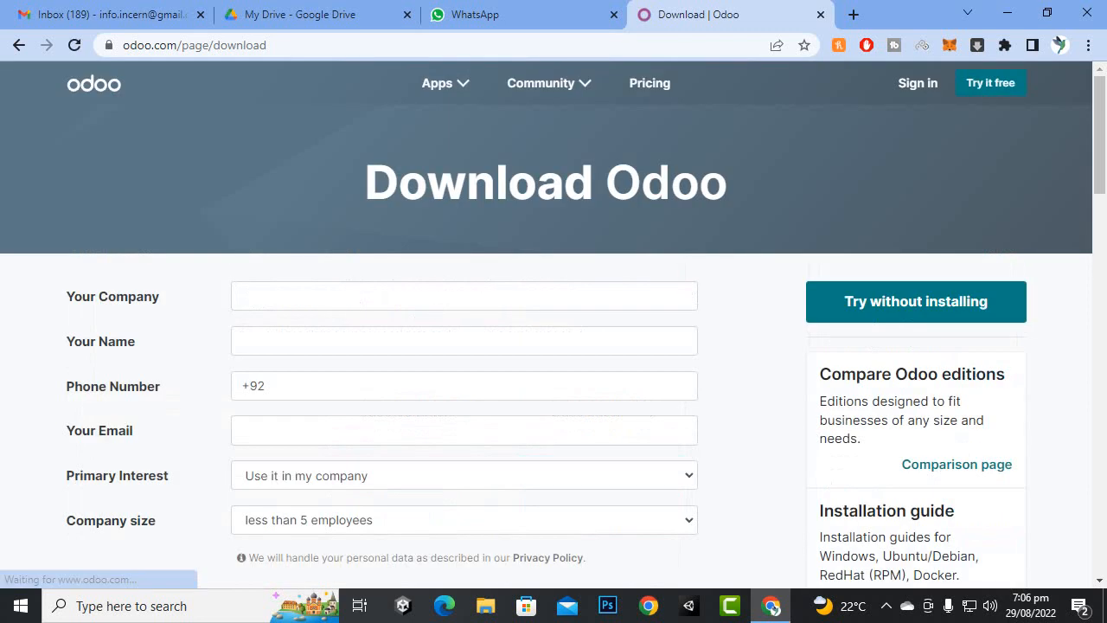
{"action": "scroll", "coordinate": [554, 346], "scroll_direction": "down", "scroll_amount": 3}
{"action": "scroll", "coordinate": [554, 346], "scroll_direction": "up", "scroll_amount": 3}
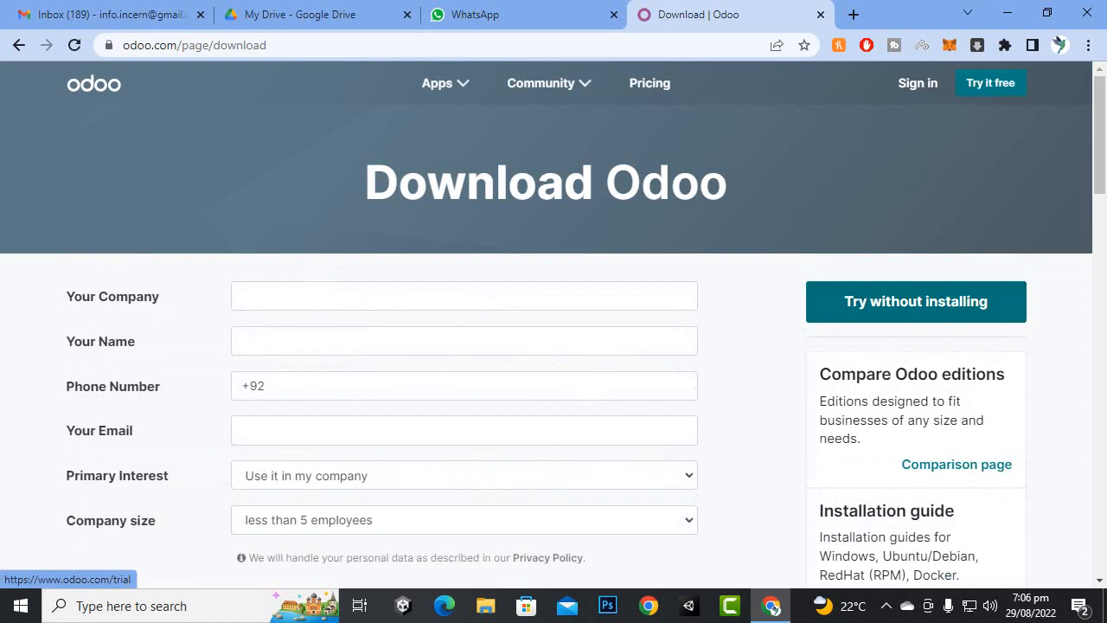
{"action": "scroll", "coordinate": [412, 239], "scroll_direction": "down", "scroll_amount": 5}
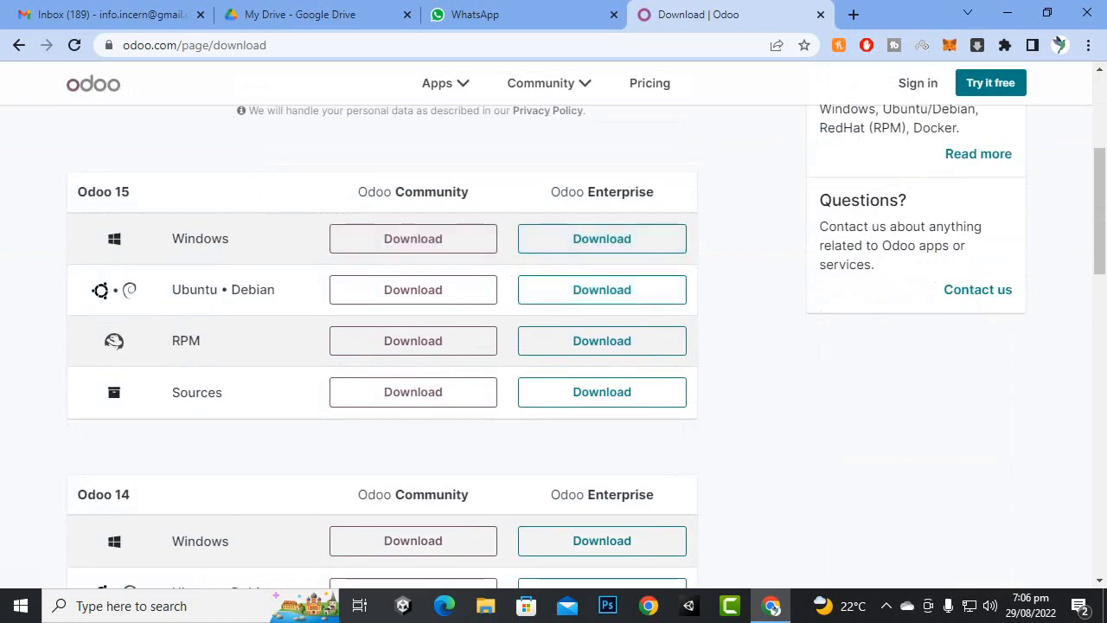
{"action": "scroll", "coordinate": [602, 259], "scroll_direction": "down", "scroll_amount": 1}
{"action": "scroll", "coordinate": [412, 540], "scroll_direction": "up", "scroll_amount": 1}
{"action": "scroll", "coordinate": [413, 470], "scroll_direction": "down", "scroll_amount": 2}
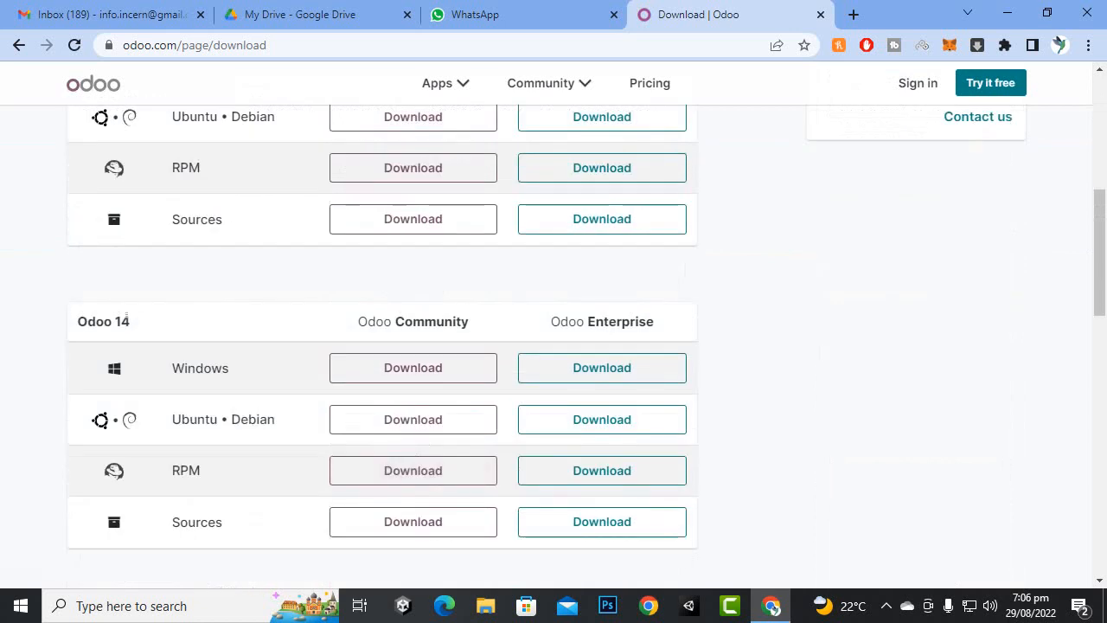
{"action": "scroll", "coordinate": [413, 470], "scroll_direction": "down", "scroll_amount": 4}
{"action": "scroll", "coordinate": [553, 346], "scroll_direction": "down", "scroll_amount": 2}
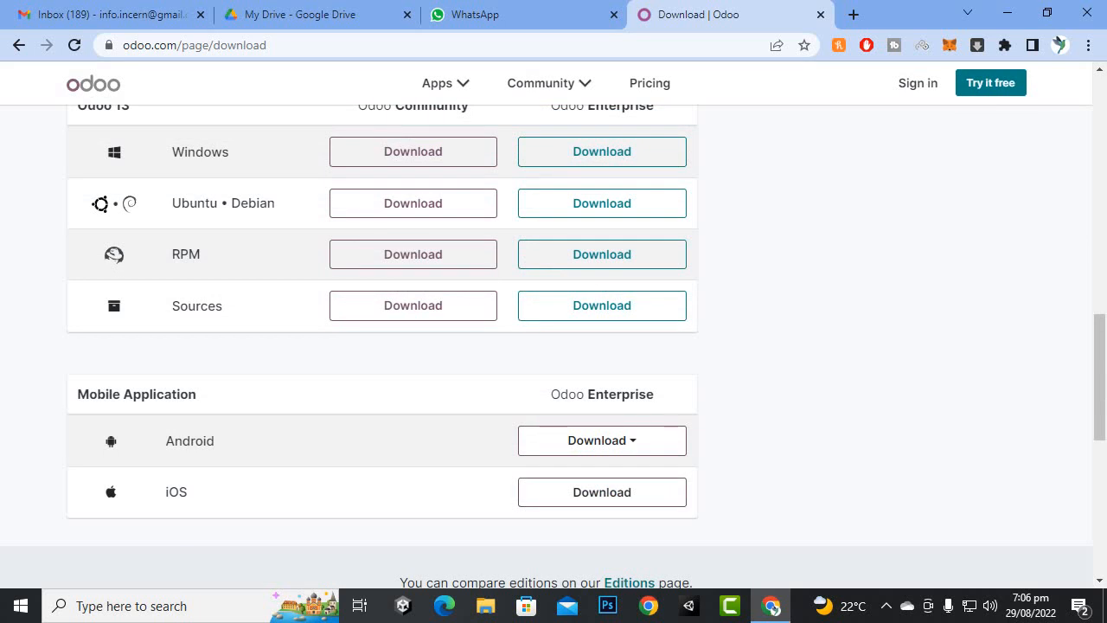
{"action": "scroll", "coordinate": [554, 346], "scroll_direction": "up", "scroll_amount": 7}
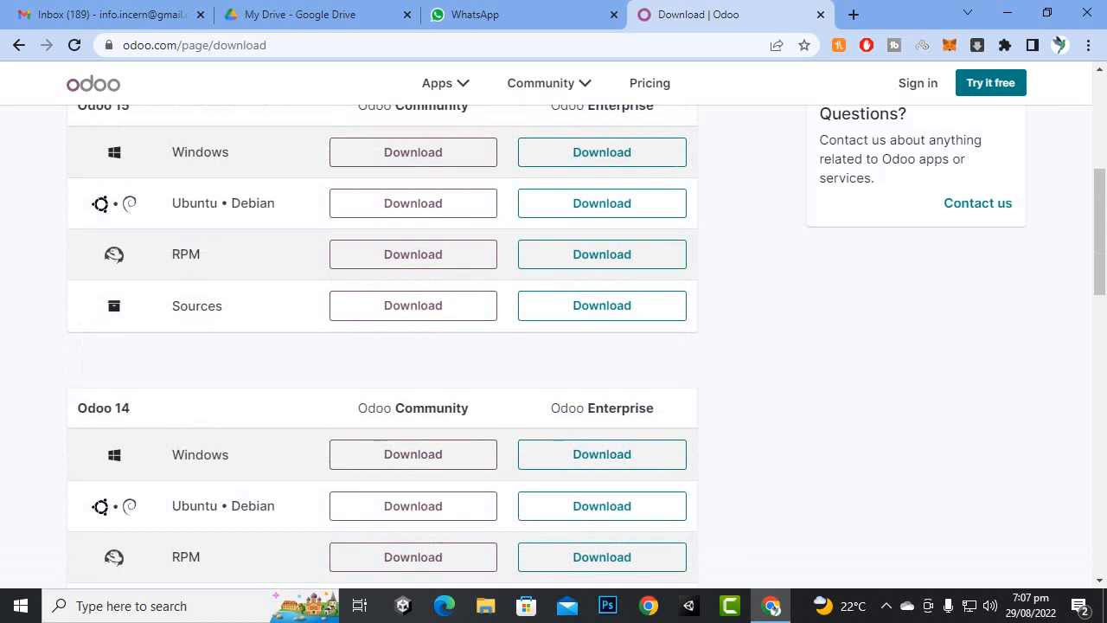
{"action": "scroll", "coordinate": [553, 346], "scroll_direction": "up", "scroll_amount": 5}
{"action": "scroll", "coordinate": [553, 346], "scroll_direction": "down", "scroll_amount": 5}
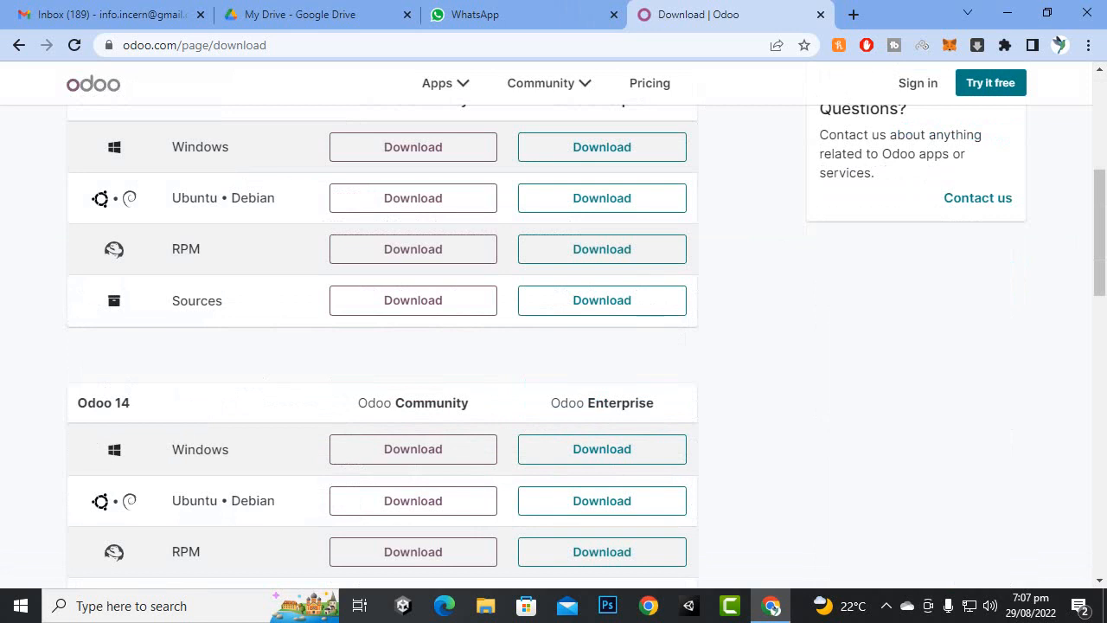
{"action": "scroll", "coordinate": [554, 346], "scroll_direction": "up", "scroll_amount": 1}
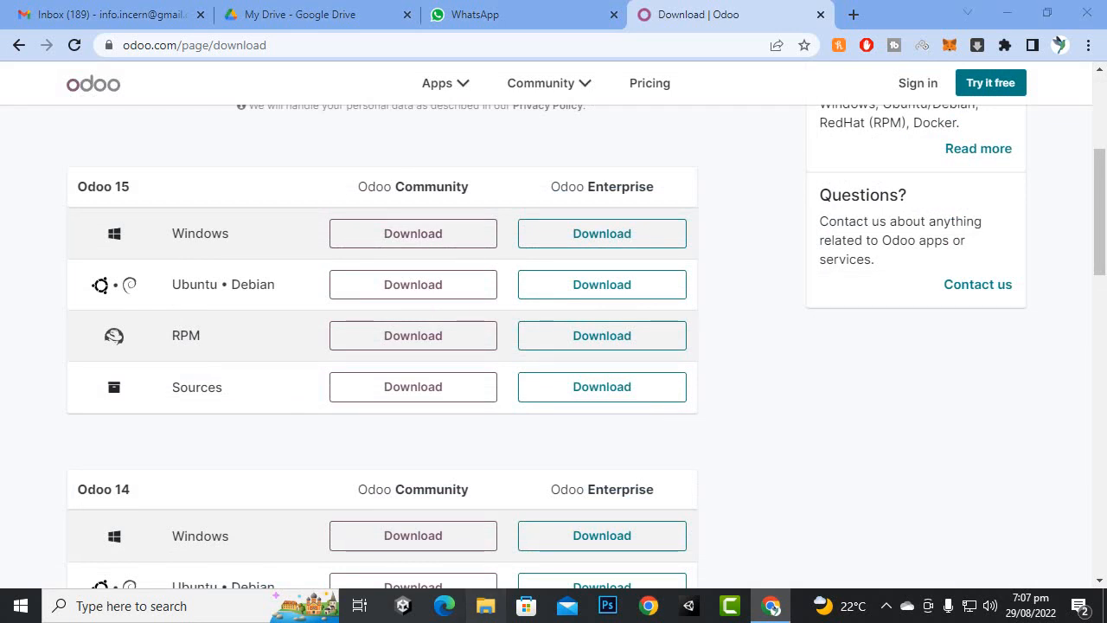
Switch to File Explorer, go to the Softwares\odoo folder on Local Disk (E:), and launch odoo_8.0.latest.exe
{"action": "left_click", "coordinate": [485, 605]}
{"action": "scroll", "coordinate": [242, 381], "scroll_direction": "down", "scroll_amount": 2}
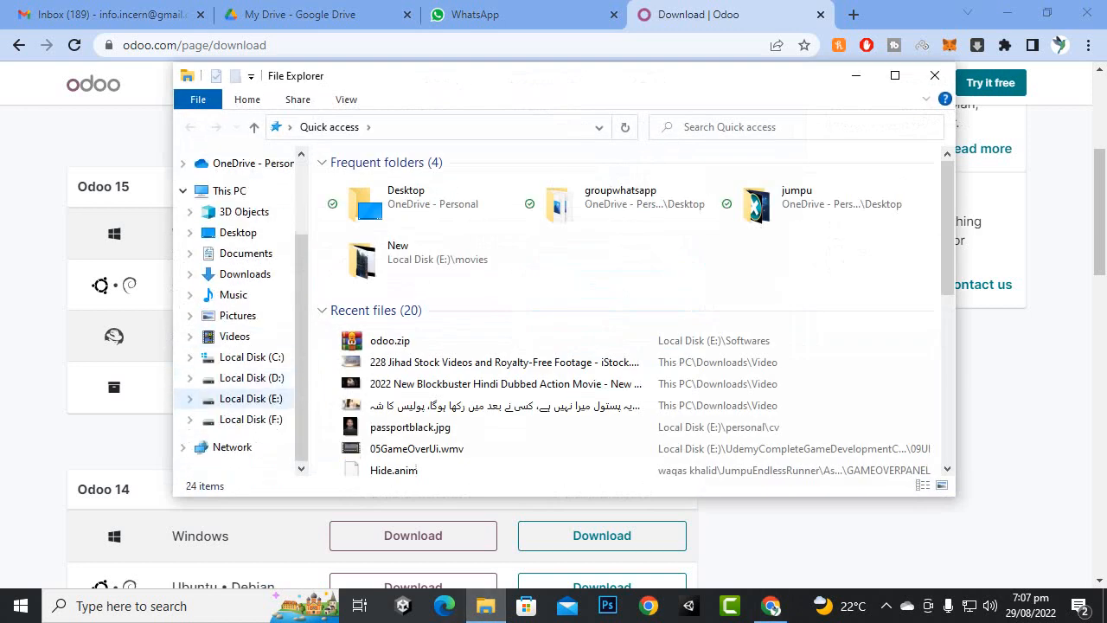
{"action": "left_click", "coordinate": [251, 398]}
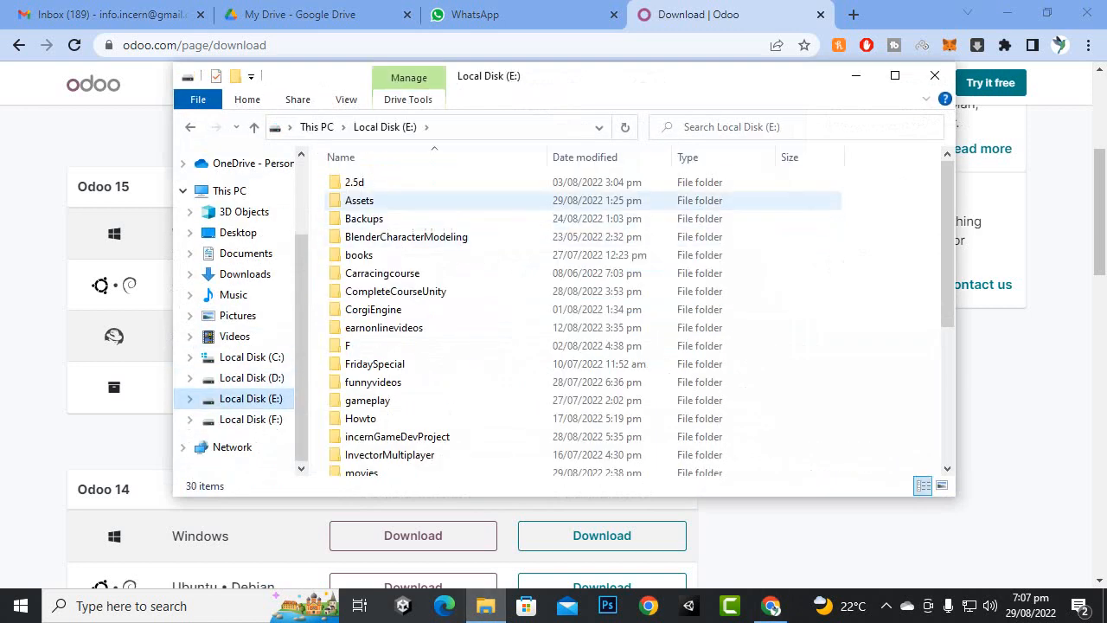
{"action": "scroll", "coordinate": [372, 418], "scroll_direction": "down", "scroll_amount": 3}
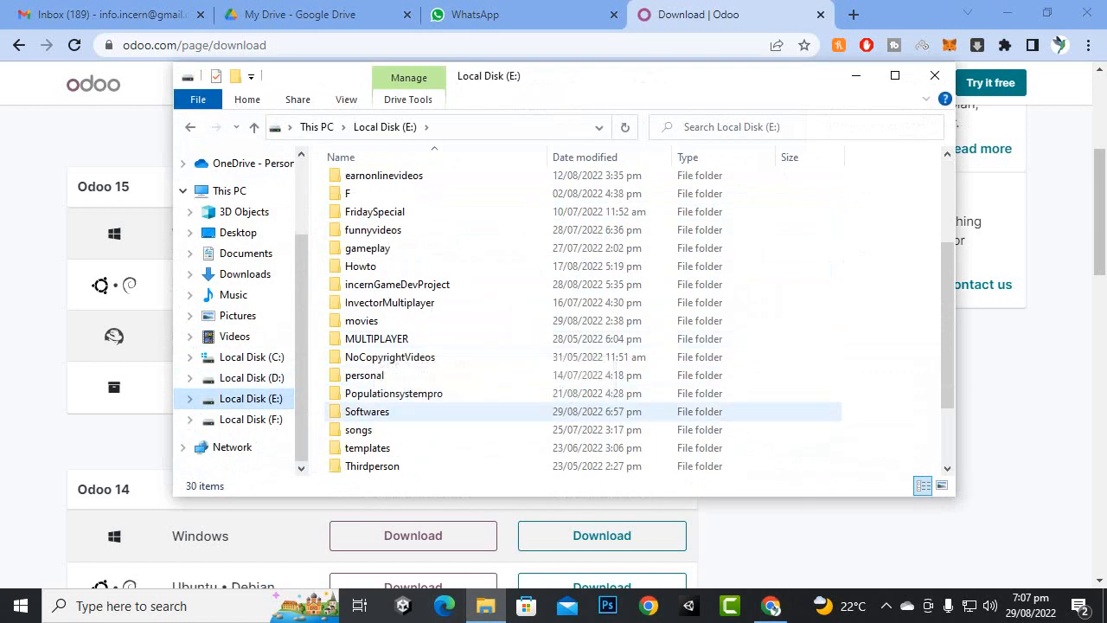
{"action": "double_click", "coordinate": [367, 411]}
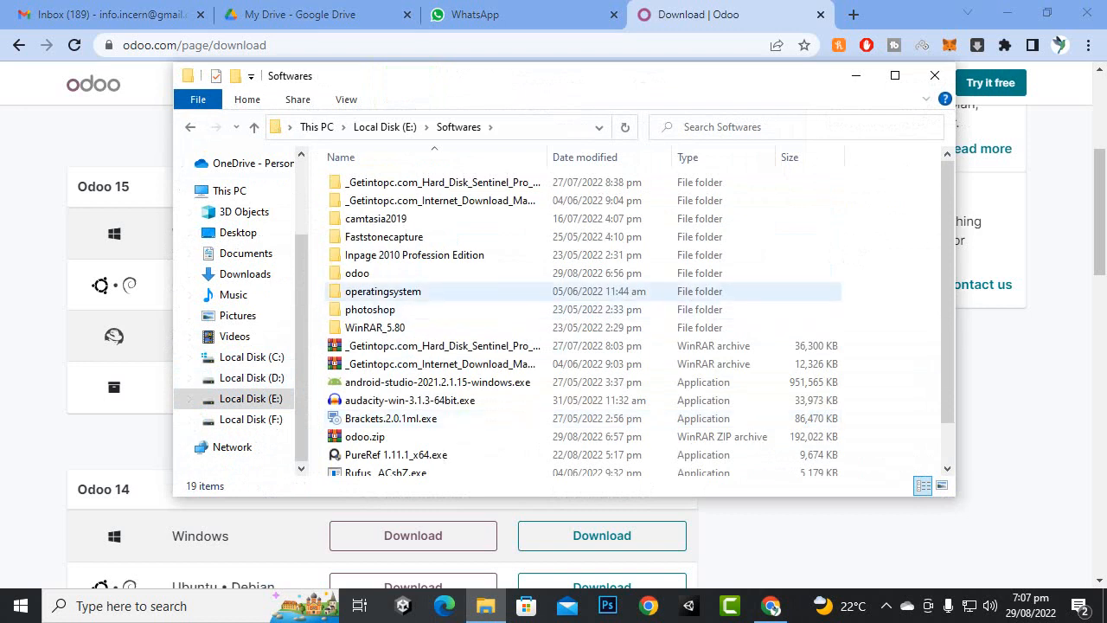
{"action": "double_click", "coordinate": [357, 272]}
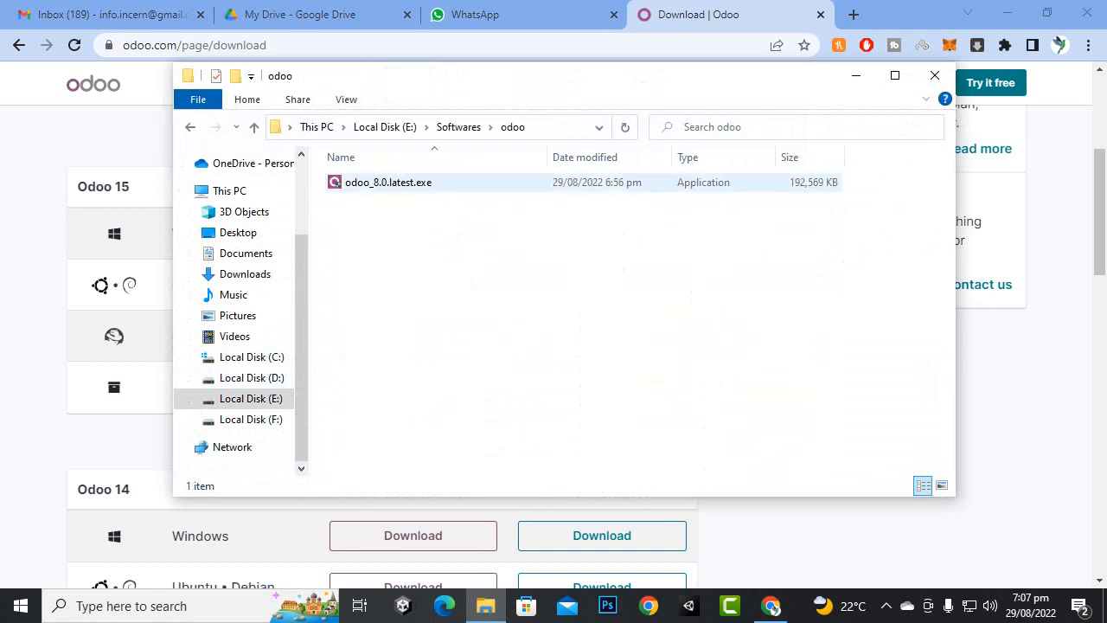
{"action": "left_click", "coordinate": [389, 182]}
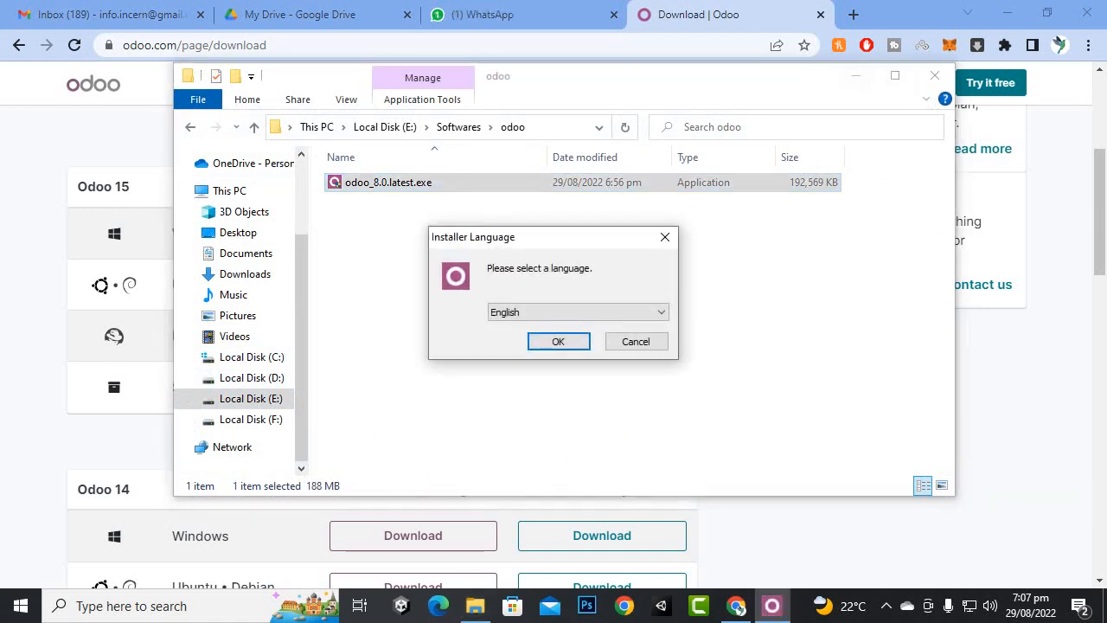
Start the Odoo 8.0 setup in English and proceed with the All In One install to the PostgreSQL connection page
{"action": "key", "text": "Return"}
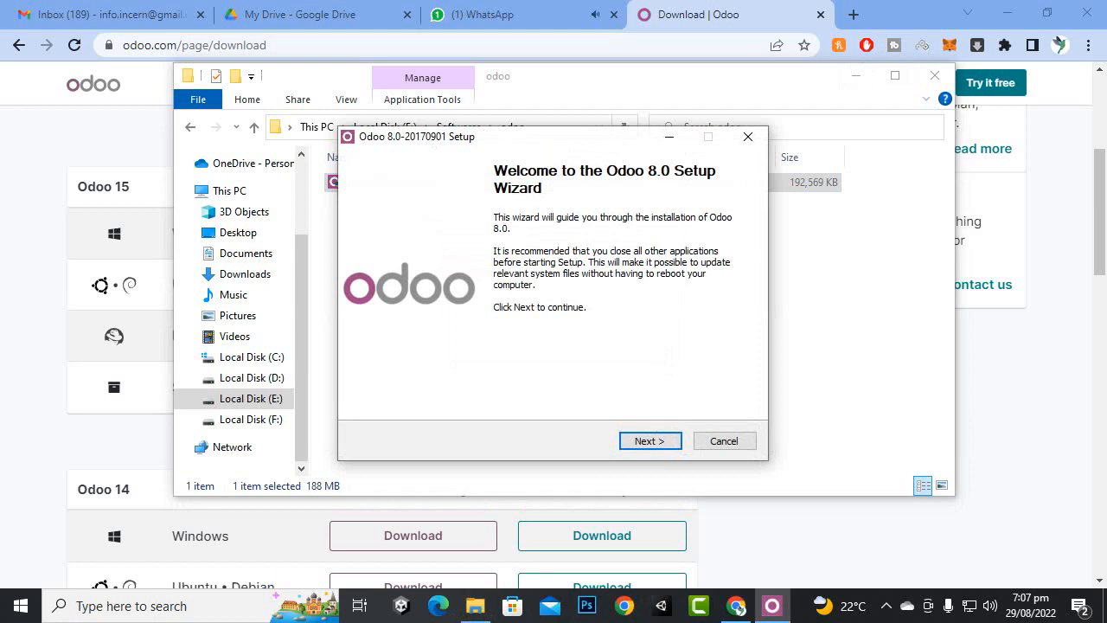
{"action": "key", "text": "Return"}
{"action": "key", "text": "Return"}
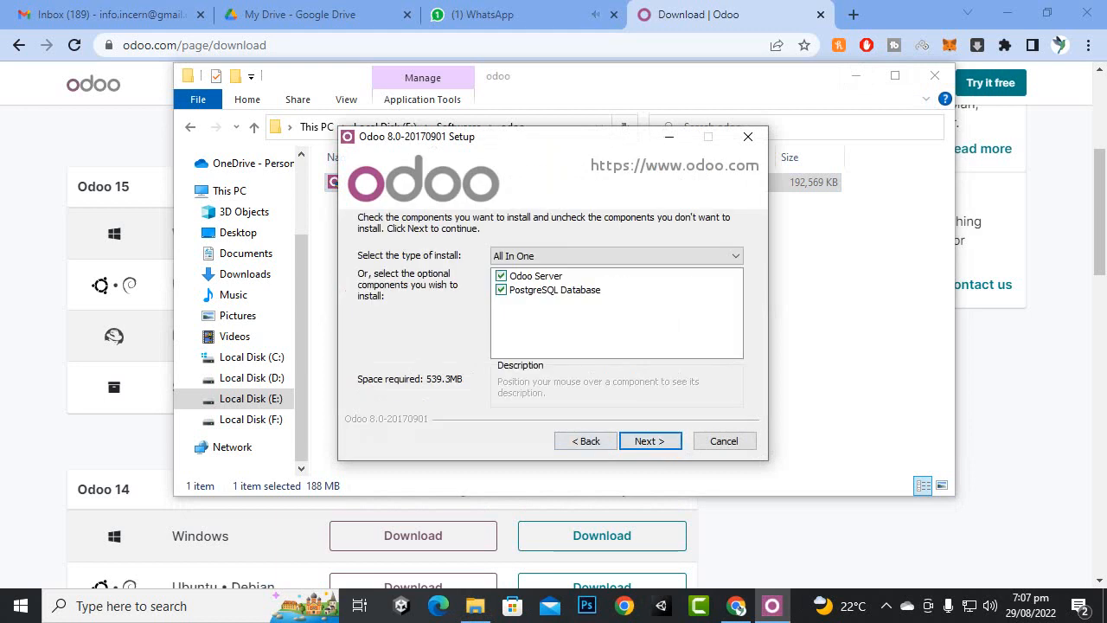
{"action": "key", "text": "Return"}
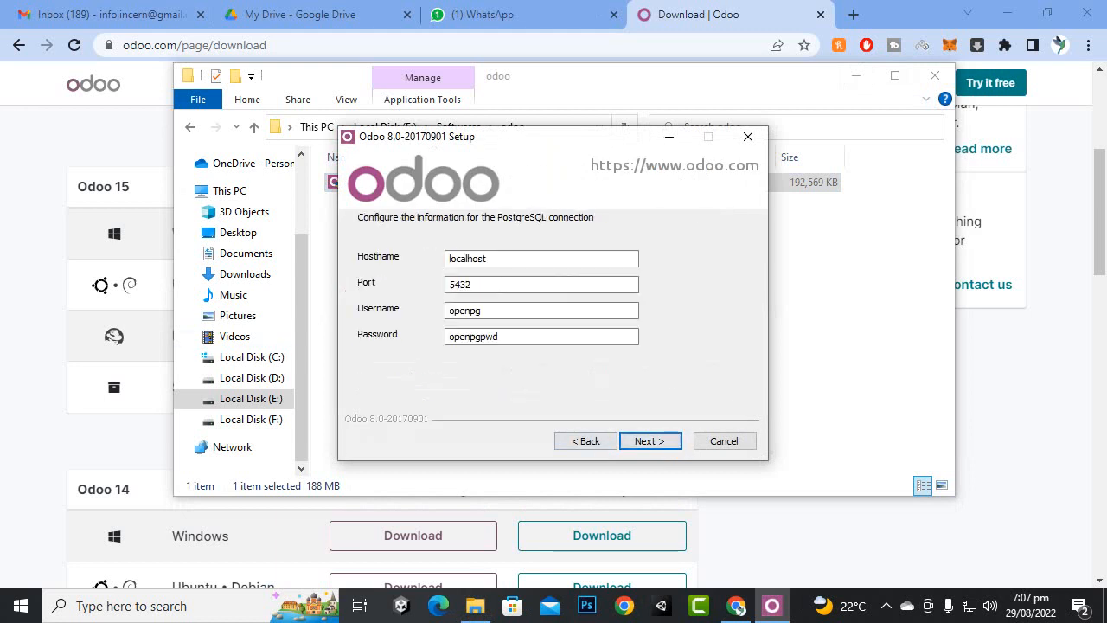
Review the hostname, port, username and password fields of the PostgreSQL connection in the setup wizard
{"action": "left_click_drag", "start_coordinate": [536, 136], "coordinate": [477, 167]}
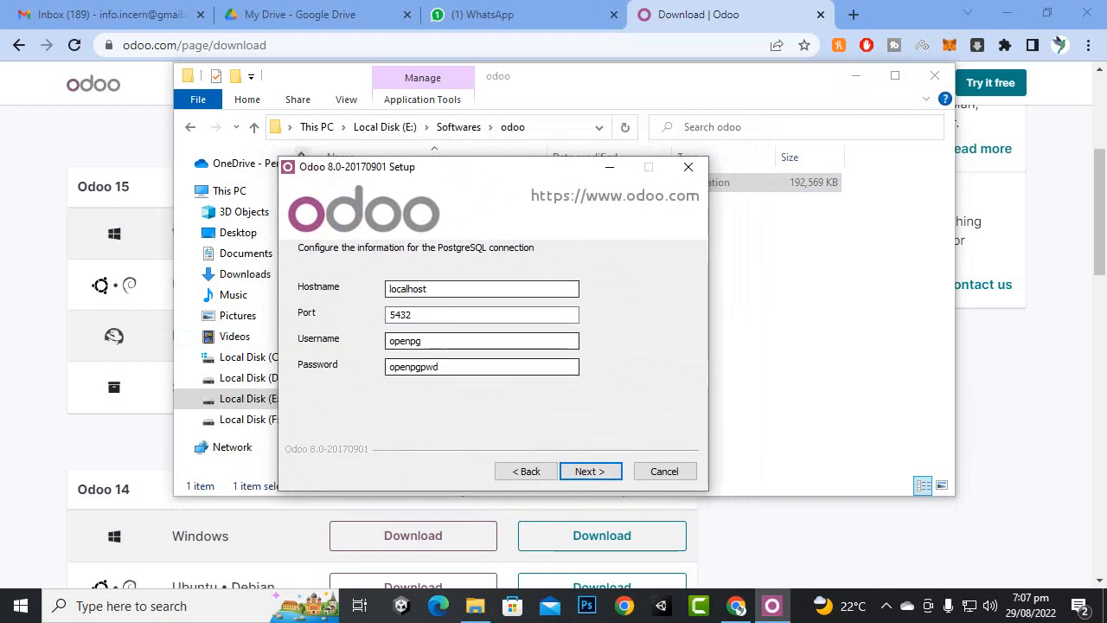
{"action": "left_click", "coordinate": [449, 289]}
{"action": "left_click", "coordinate": [450, 315]}
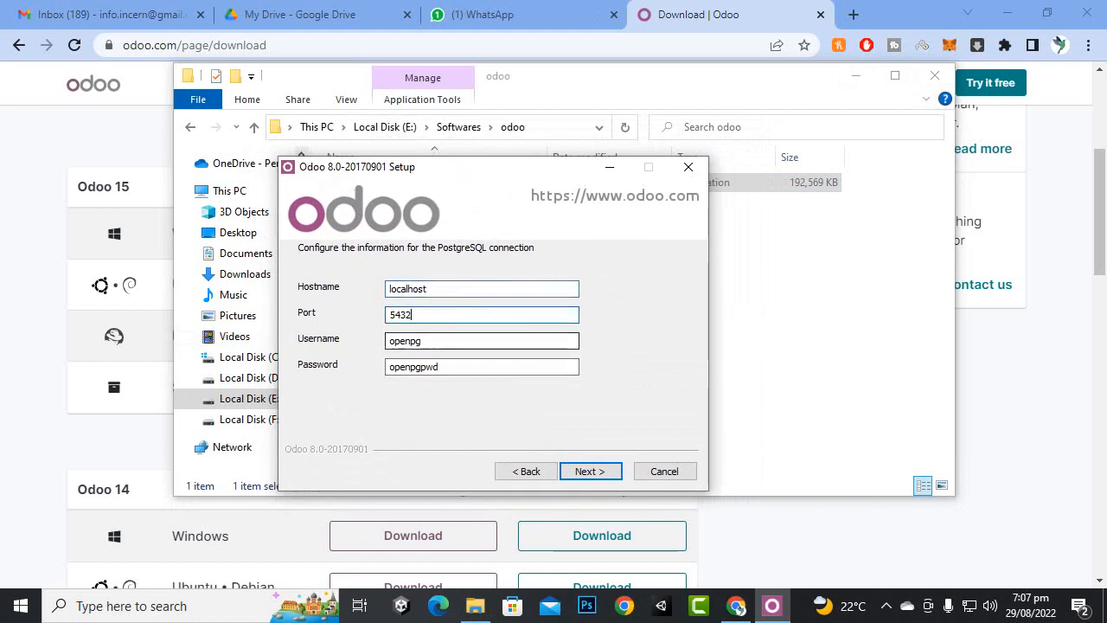
{"action": "left_click", "coordinate": [450, 340]}
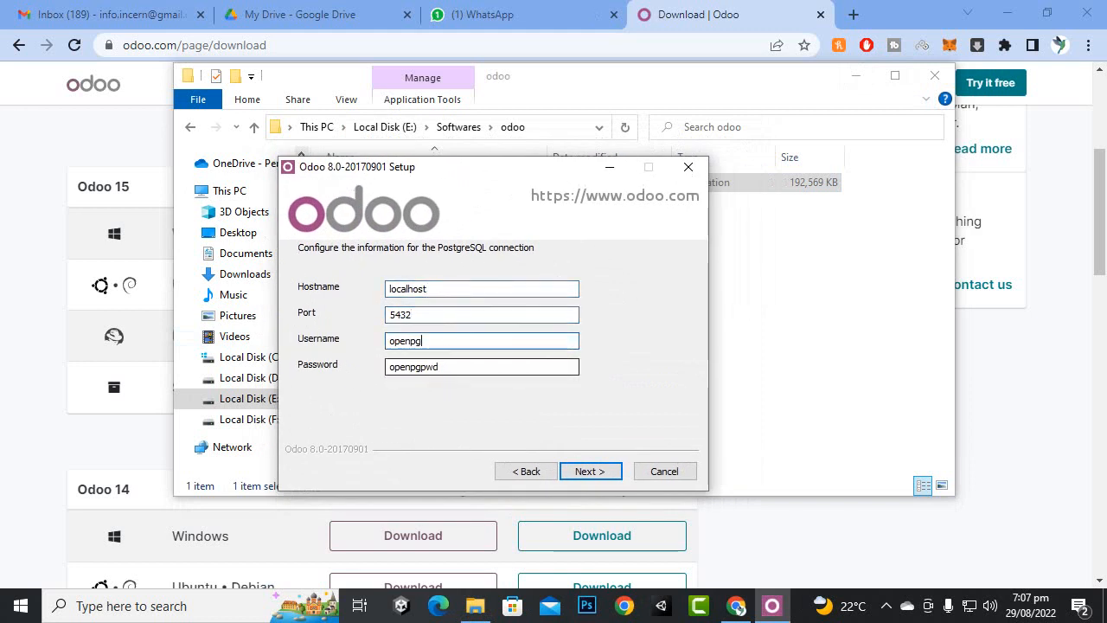
{"action": "left_click", "coordinate": [450, 367]}
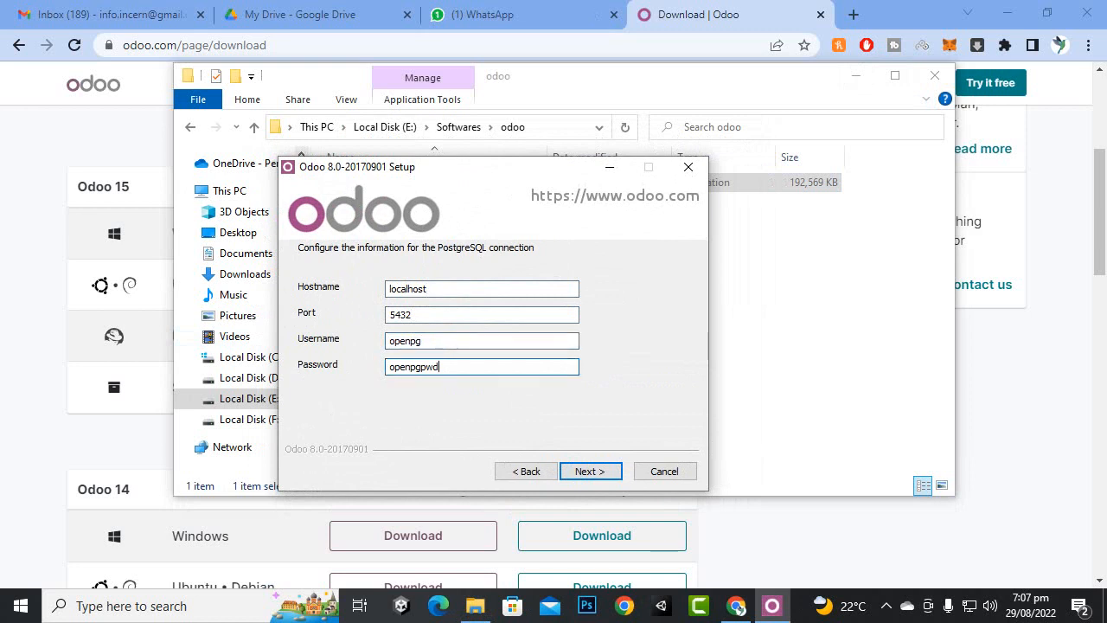
Switch to Snipping Tool and capture a rectangular snip of the setup window showing the PostgreSQL connection details
{"action": "left_click", "coordinate": [191, 605]}
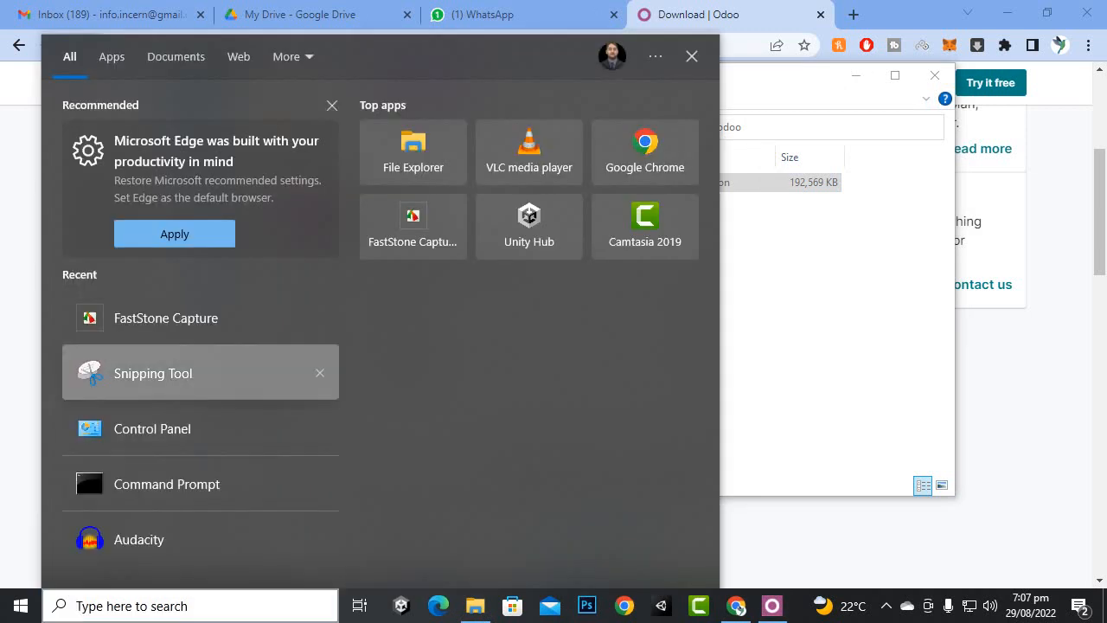
{"action": "left_click", "coordinate": [153, 373]}
{"action": "left_click", "coordinate": [467, 164]}
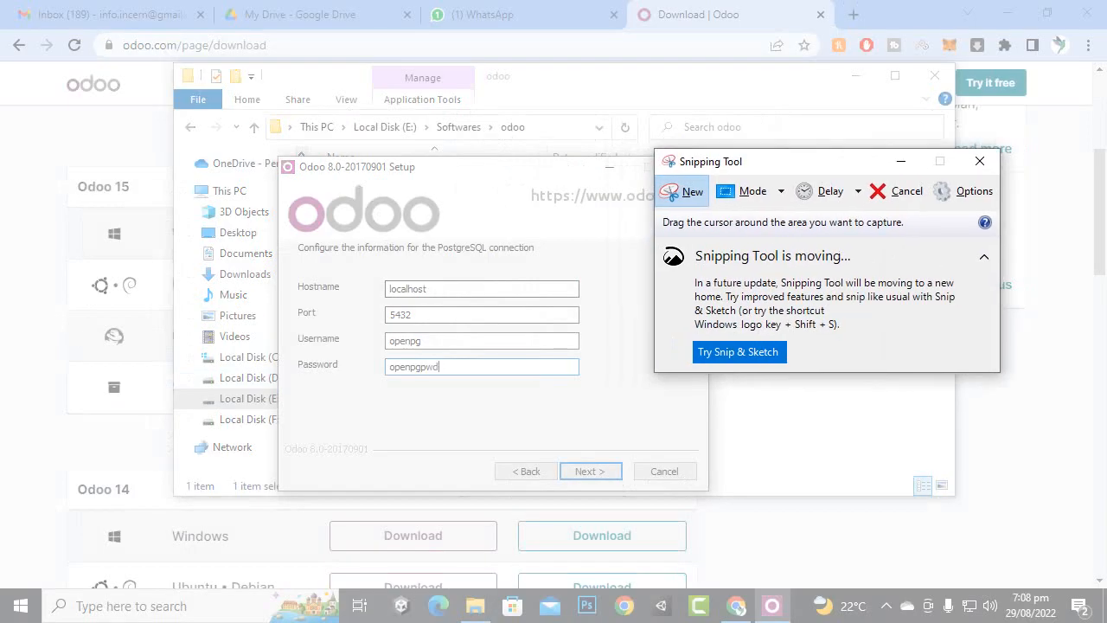
{"action": "left_click_drag", "start_coordinate": [804, 162], "coordinate": [854, 163]}
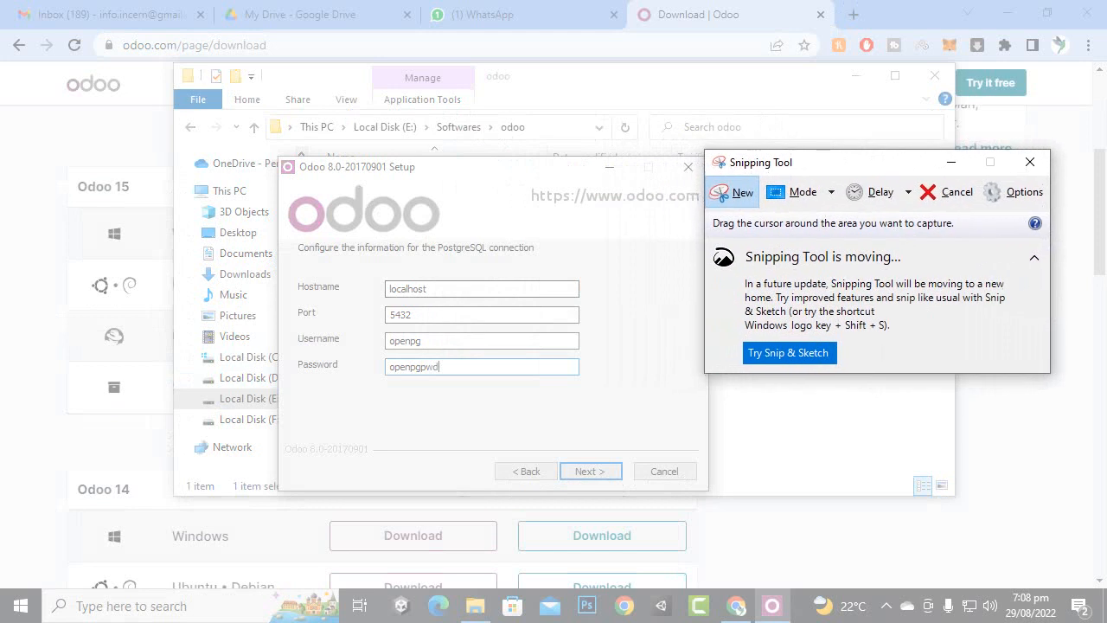
{"action": "left_click", "coordinate": [734, 192]}
{"action": "left_click_drag", "start_coordinate": [264, 152], "coordinate": [743, 500]}
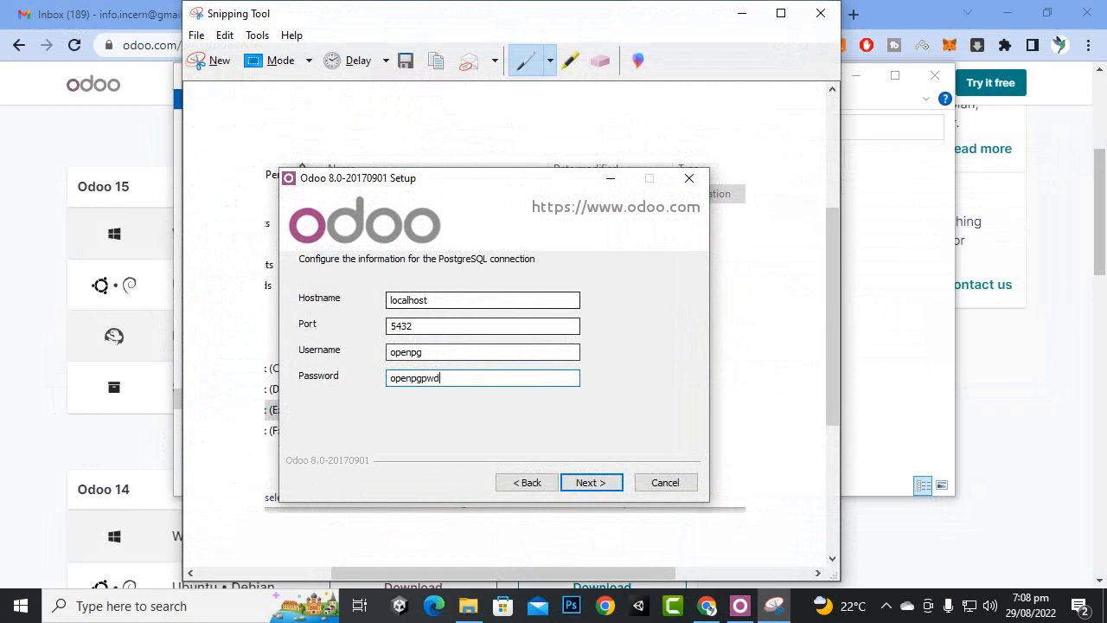
Save the snip as a PNG named odooinfo on the Desktop and close Snipping Tool
{"action": "left_click", "coordinate": [406, 60]}
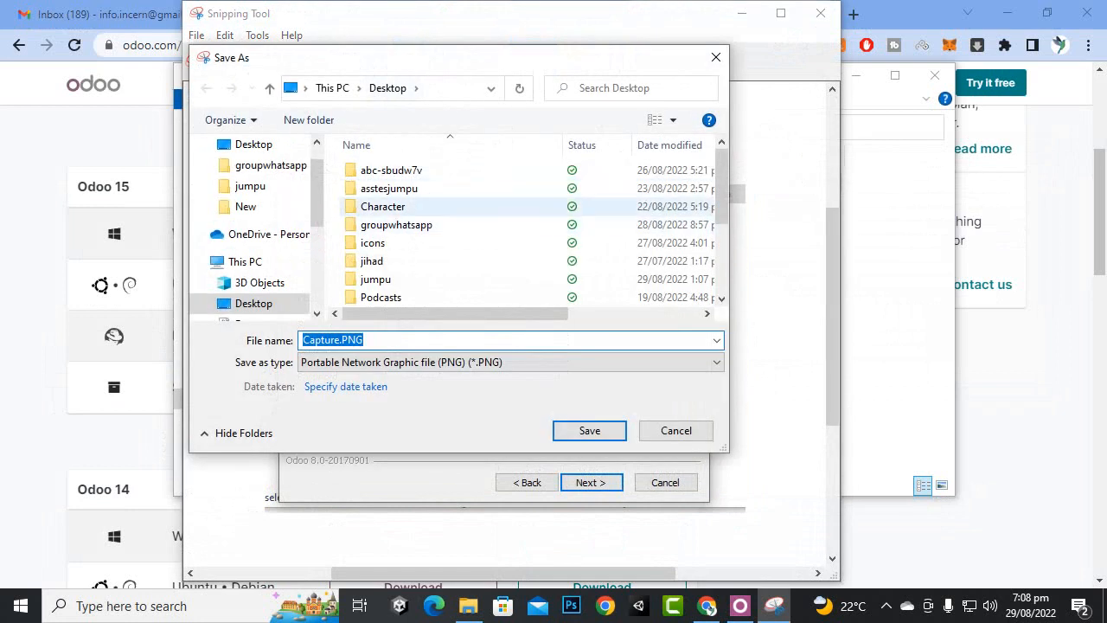
{"action": "type", "text": "odoo"}
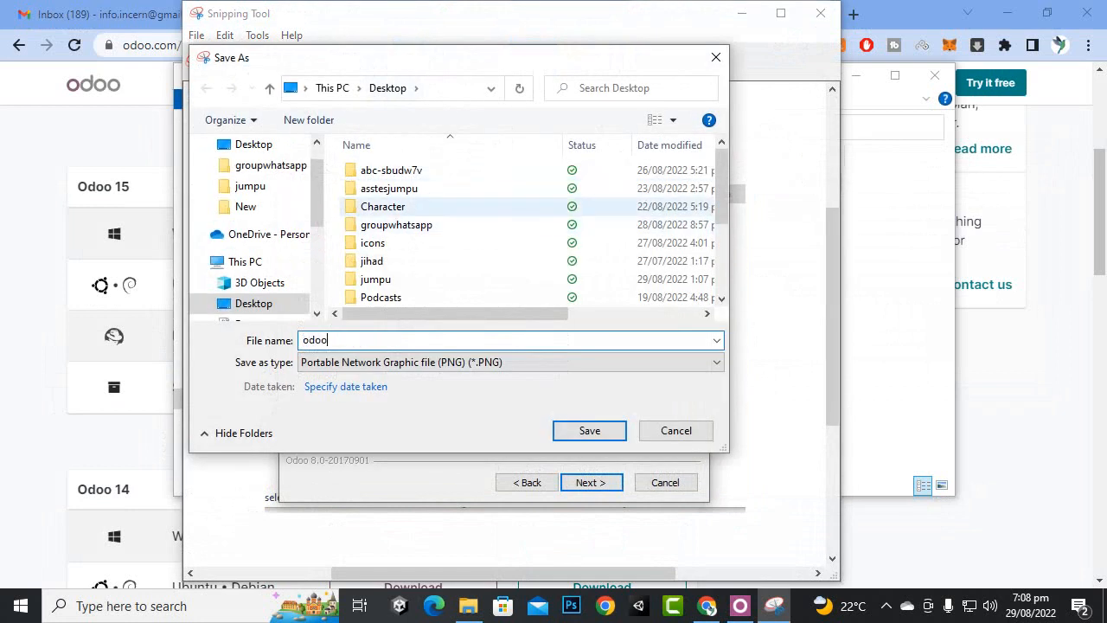
{"action": "type", "text": "info"}
{"action": "key", "text": "Return"}
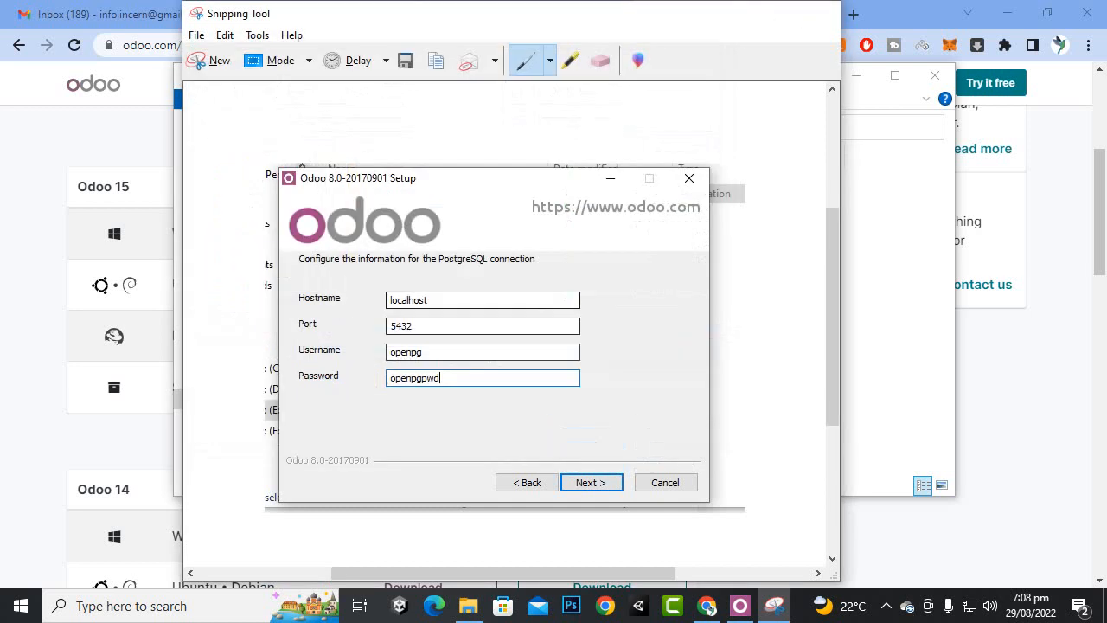
{"action": "left_click", "coordinate": [819, 13]}
Install Odoo 8.0 in the default folder C:\Program Files (x86)\Odoo 8.0-20170901 and finish the setup with Start Odoo enabled
{"action": "left_click", "coordinate": [591, 471]}
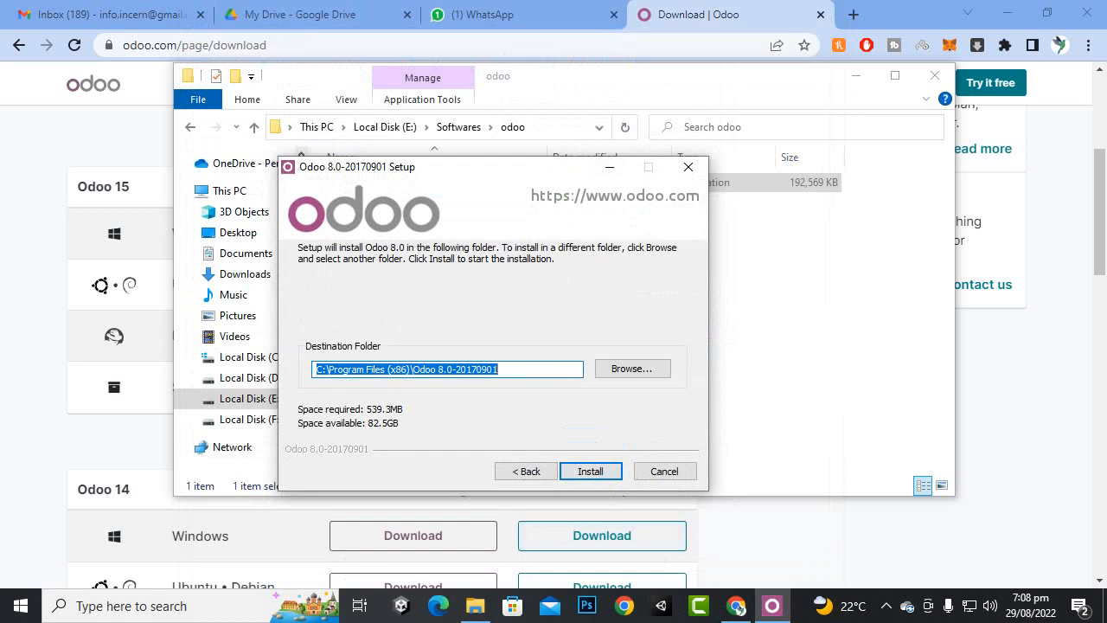
{"action": "left_click", "coordinate": [591, 470]}
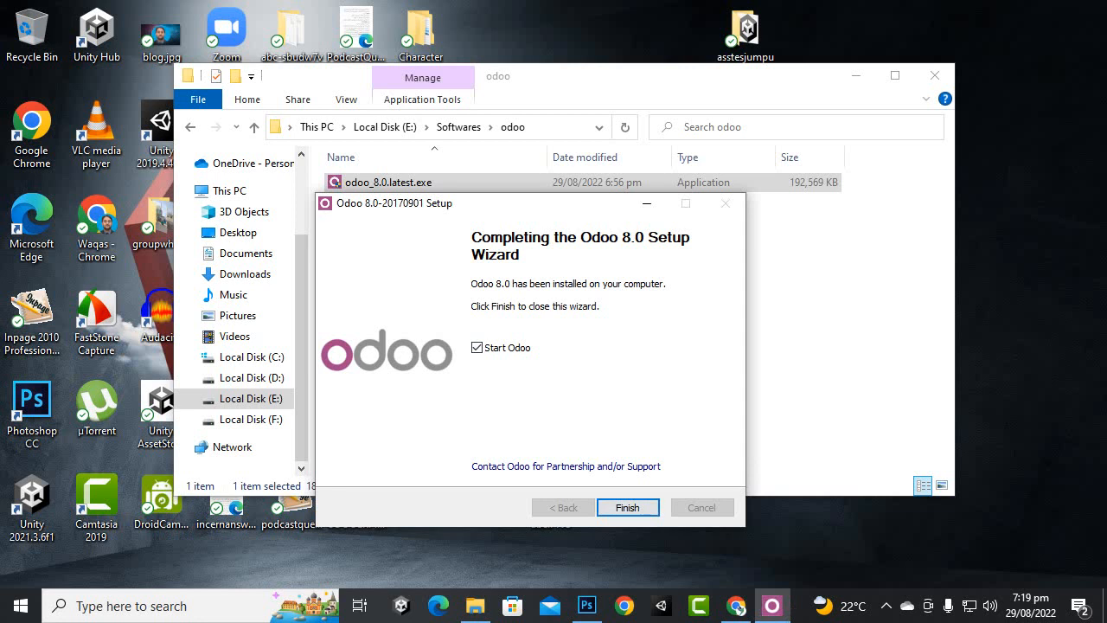
{"action": "left_click_drag", "start_coordinate": [519, 204], "coordinate": [560, 211]}
{"action": "key", "text": "Return"}
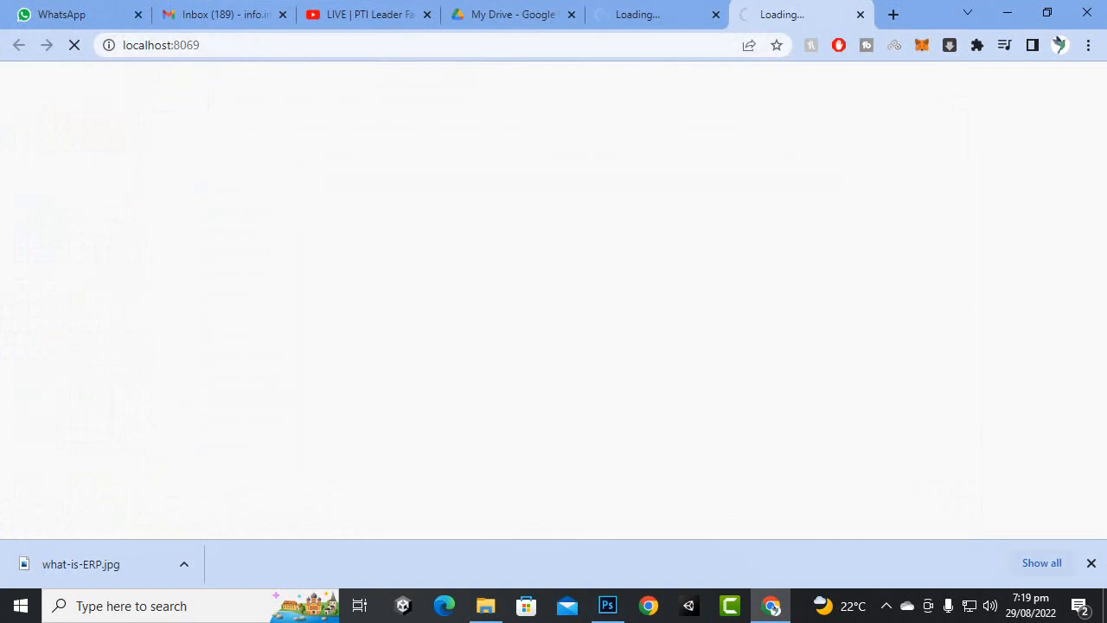
Dismiss the browser's downloads bar, close the duplicate localhost:8069 tab, and check the local address of the database manager page
{"action": "left_click", "coordinate": [1091, 563]}
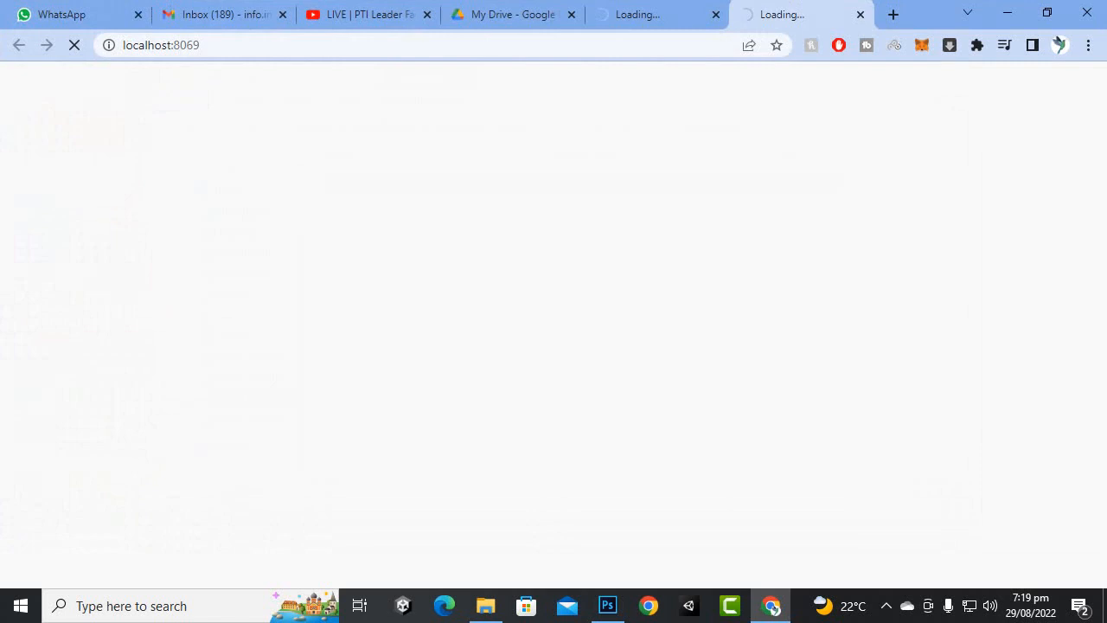
{"action": "left_click", "coordinate": [675, 13]}
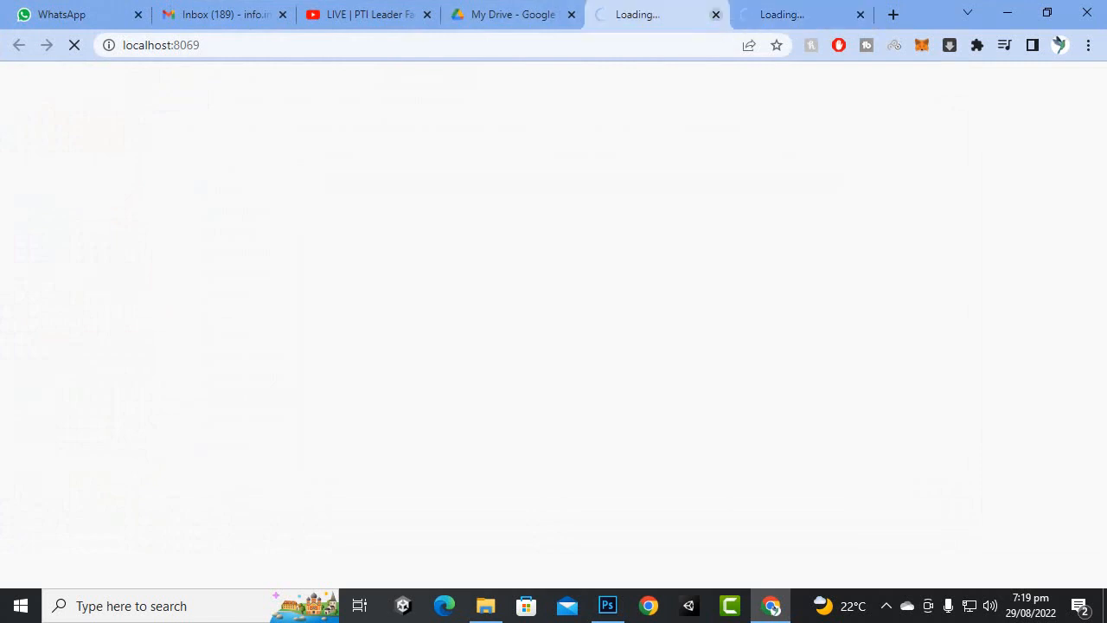
{"action": "left_click", "coordinate": [716, 13]}
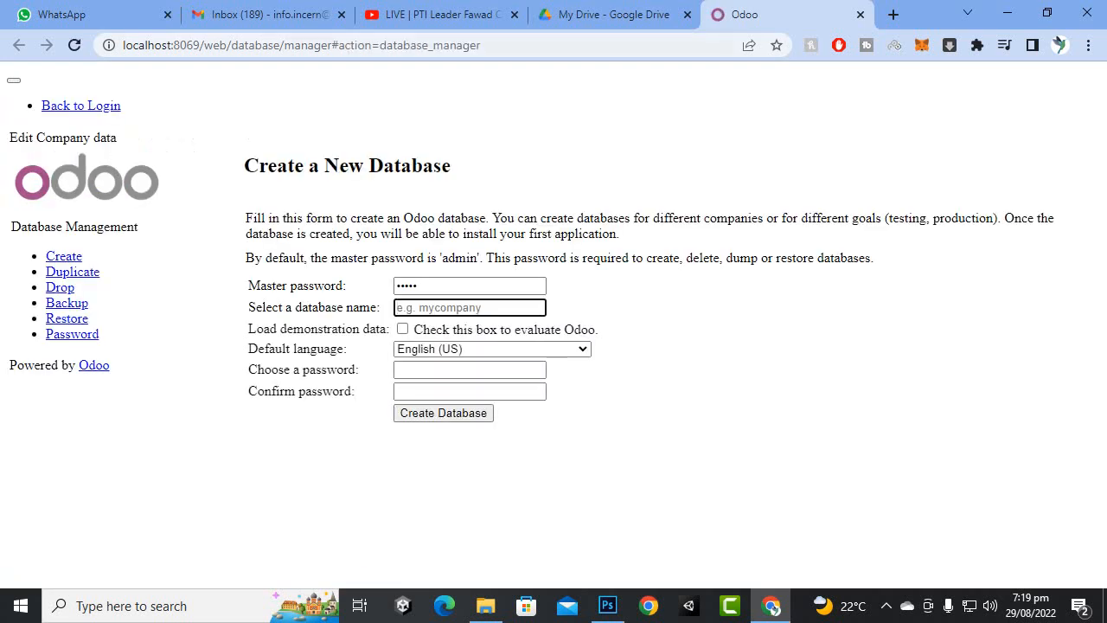
{"action": "left_click_drag", "start_coordinate": [201, 45], "coordinate": [123, 45]}
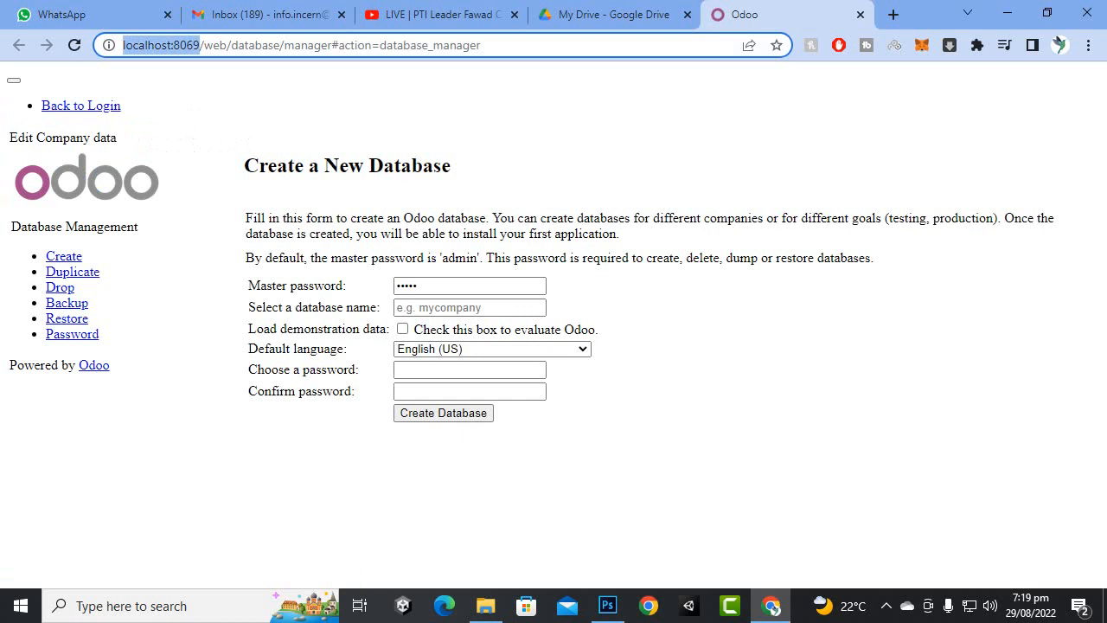
{"action": "left_click", "coordinate": [225, 126]}
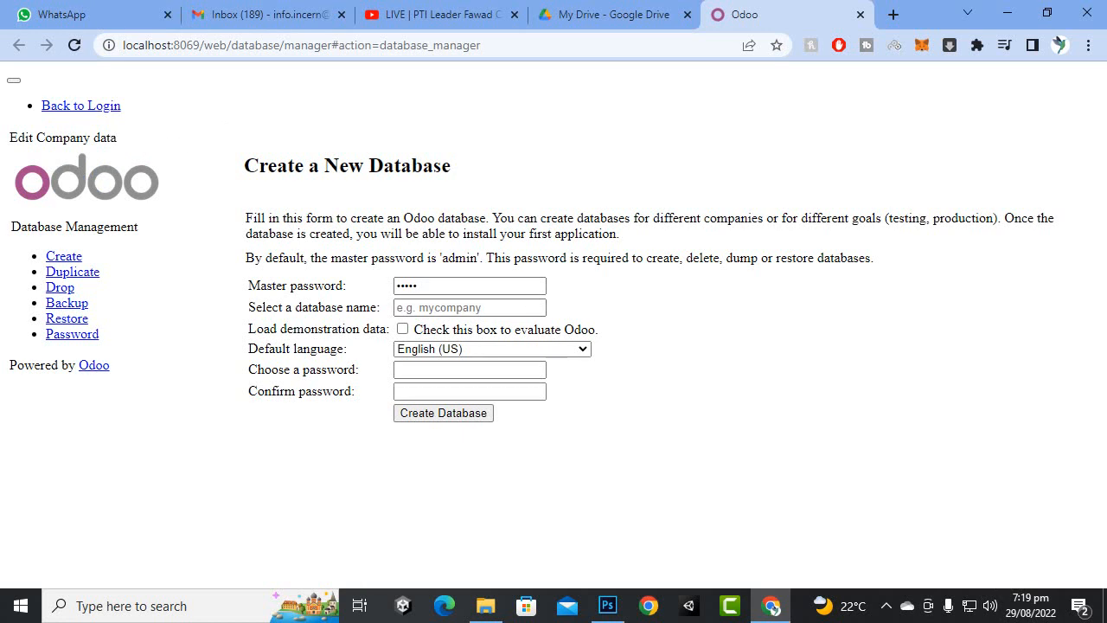
Name the new database INCERN, then enter and confirm its password
{"action": "left_click", "coordinate": [470, 308]}
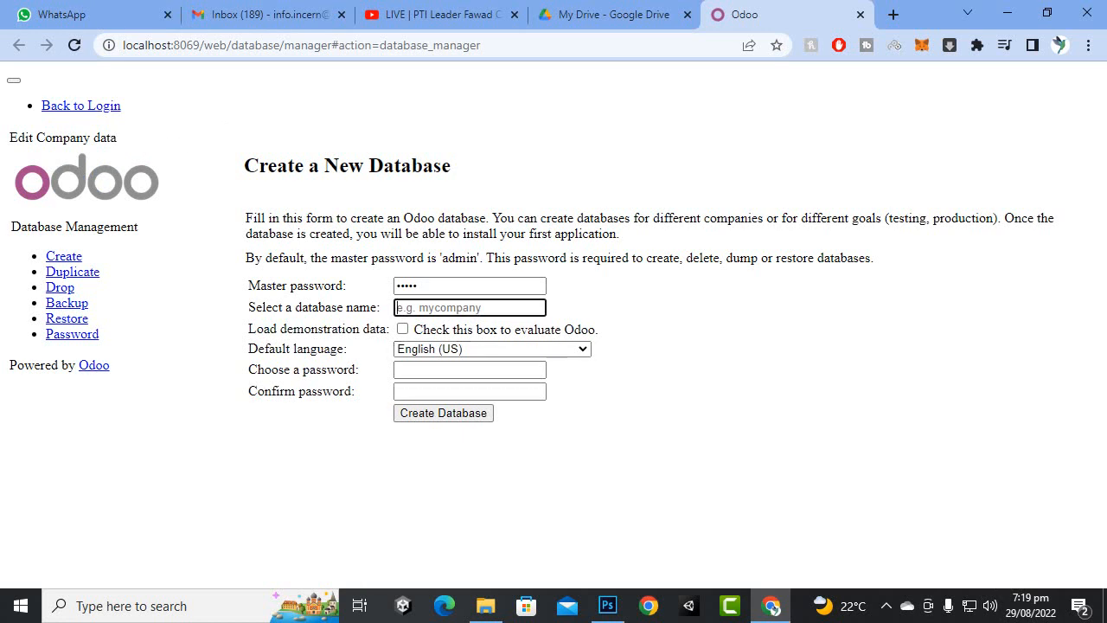
{"action": "type", "text": "INCERN"}
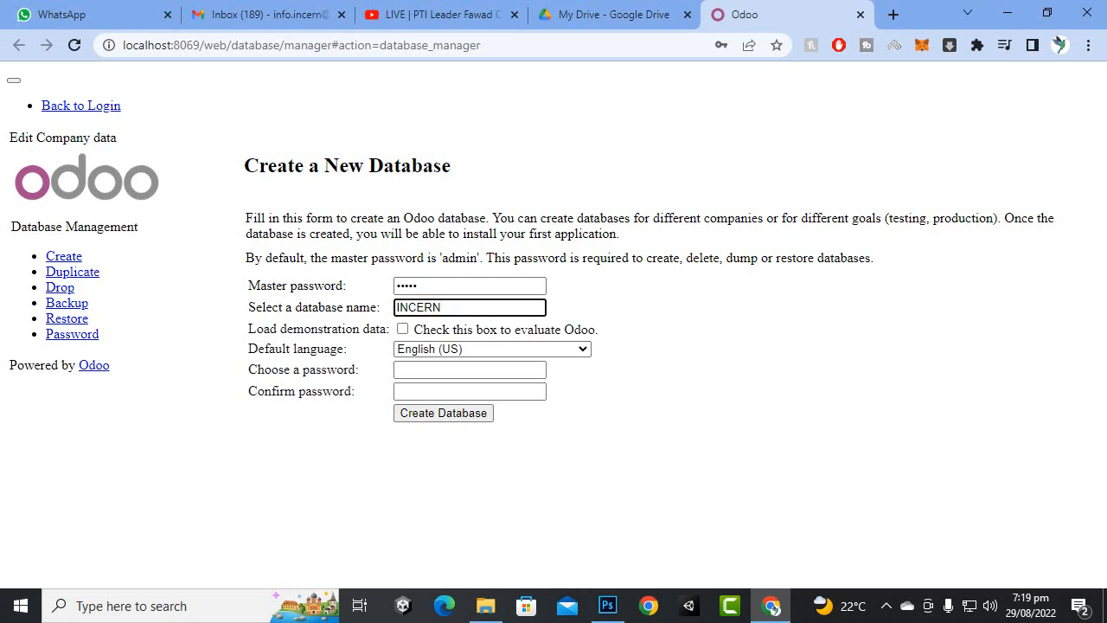
{"action": "left_click", "coordinate": [470, 370]}
{"action": "type", "text": "••"}
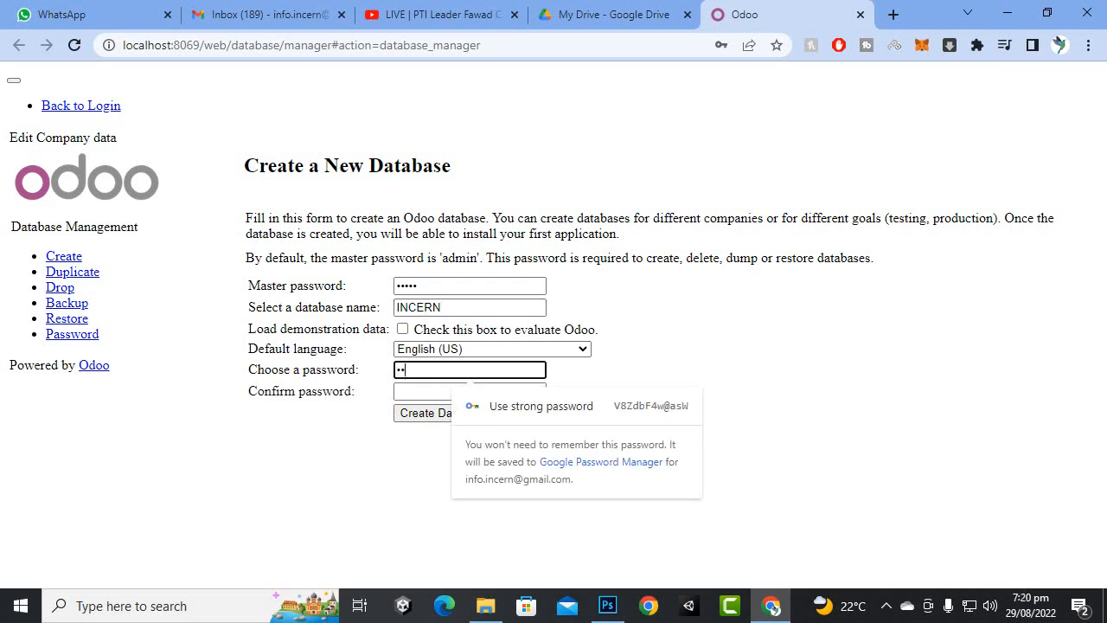
{"action": "type", "text": "•••"}
{"action": "left_click", "coordinate": [470, 389]}
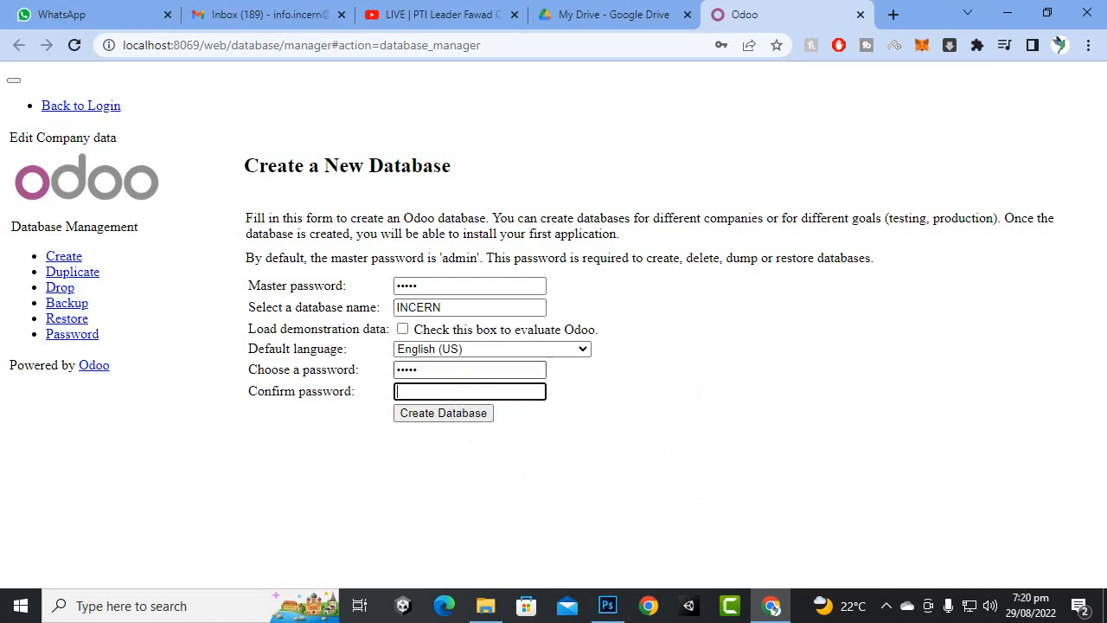
{"action": "type", "text": "•••••"}
Keep English (US) as the default language and create the database
{"action": "left_click", "coordinate": [492, 350]}
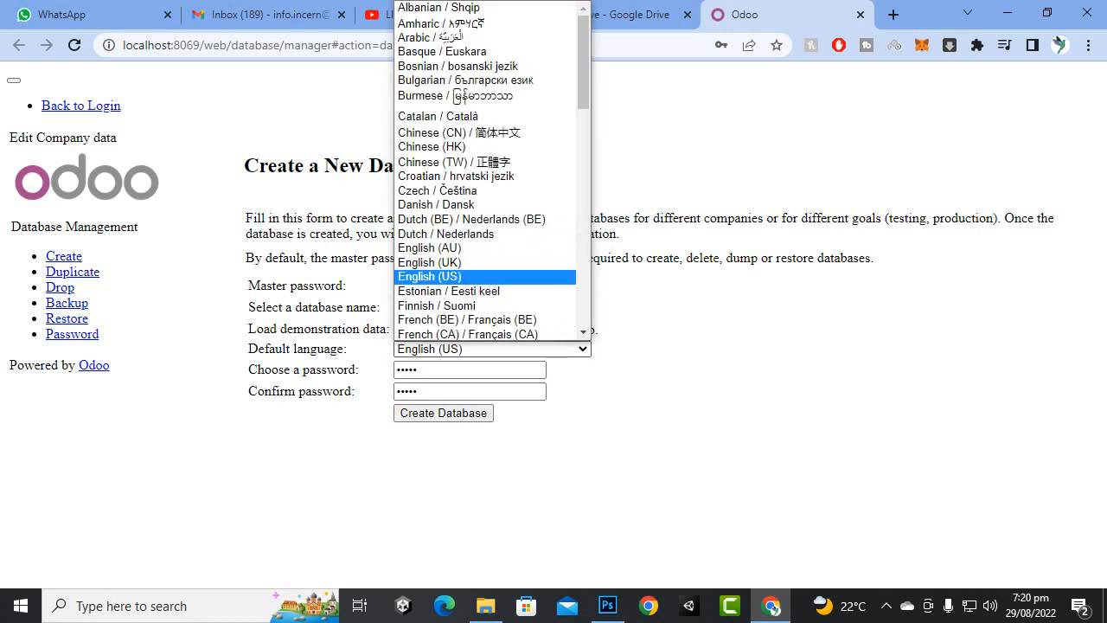
{"action": "left_click", "coordinate": [493, 350]}
{"action": "left_click", "coordinate": [456, 413]}
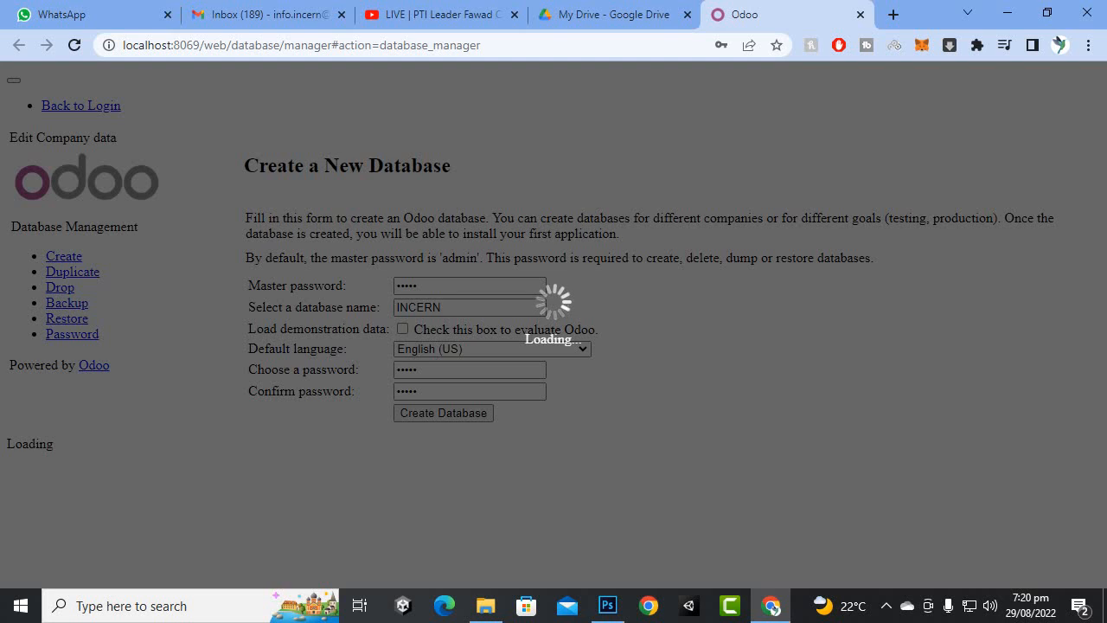
{"action": "left_click", "coordinate": [887, 605]}
{"action": "left_click", "coordinate": [921, 536]}
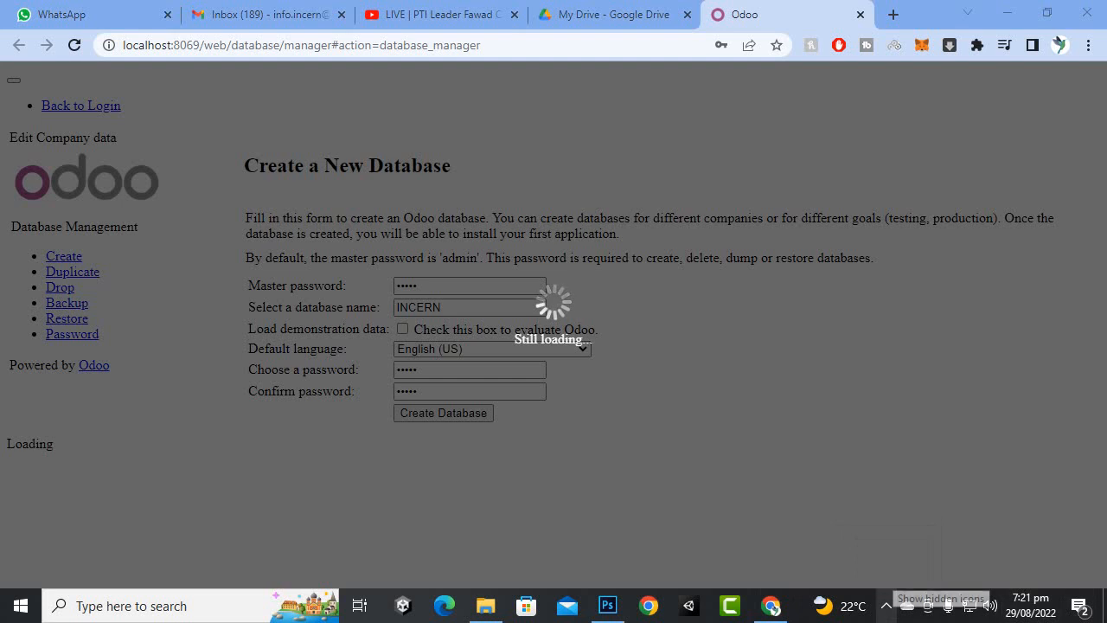
{"action": "left_click", "coordinate": [886, 604]}
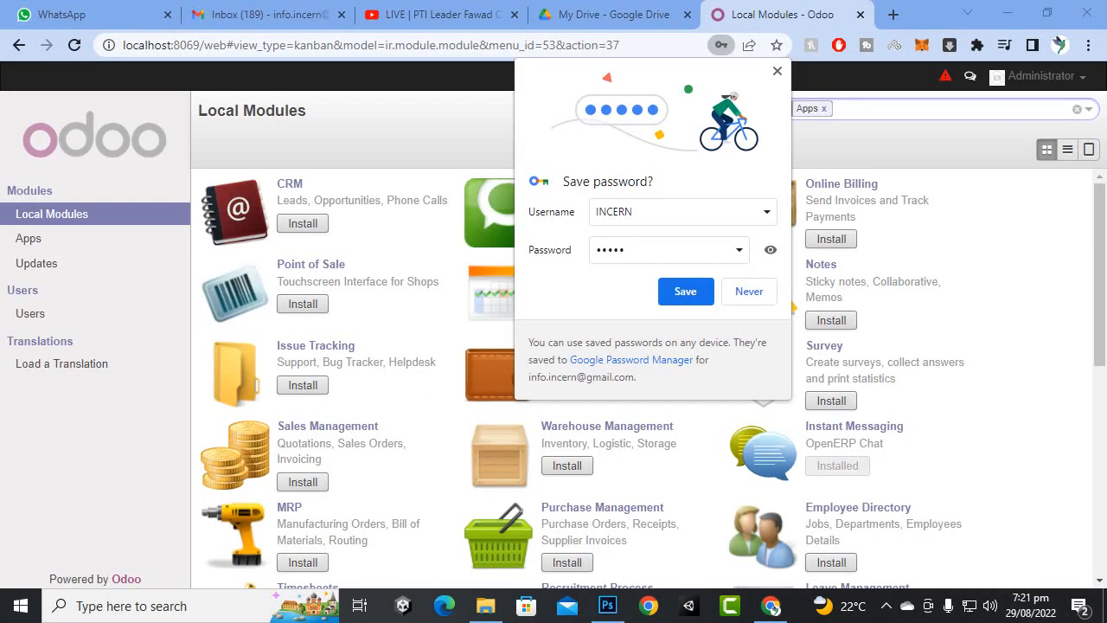
Save the INCERN login in the browser's password manager
{"action": "left_click", "coordinate": [686, 291]}
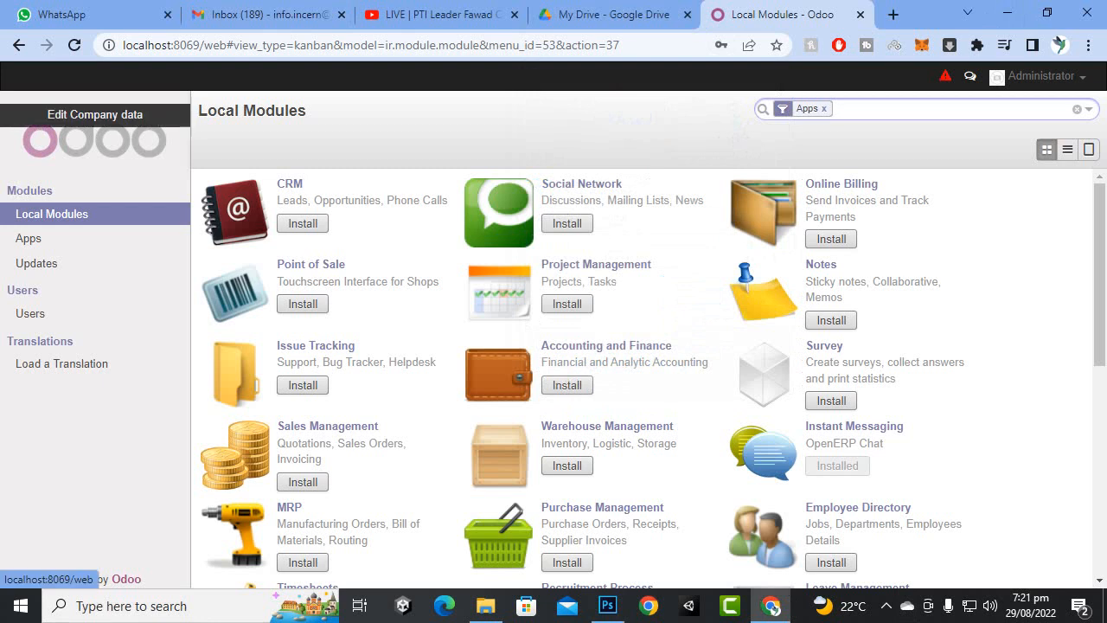
Review the general information and bank account fields of the company data form, and close it without editing
{"action": "left_click", "coordinate": [94, 114]}
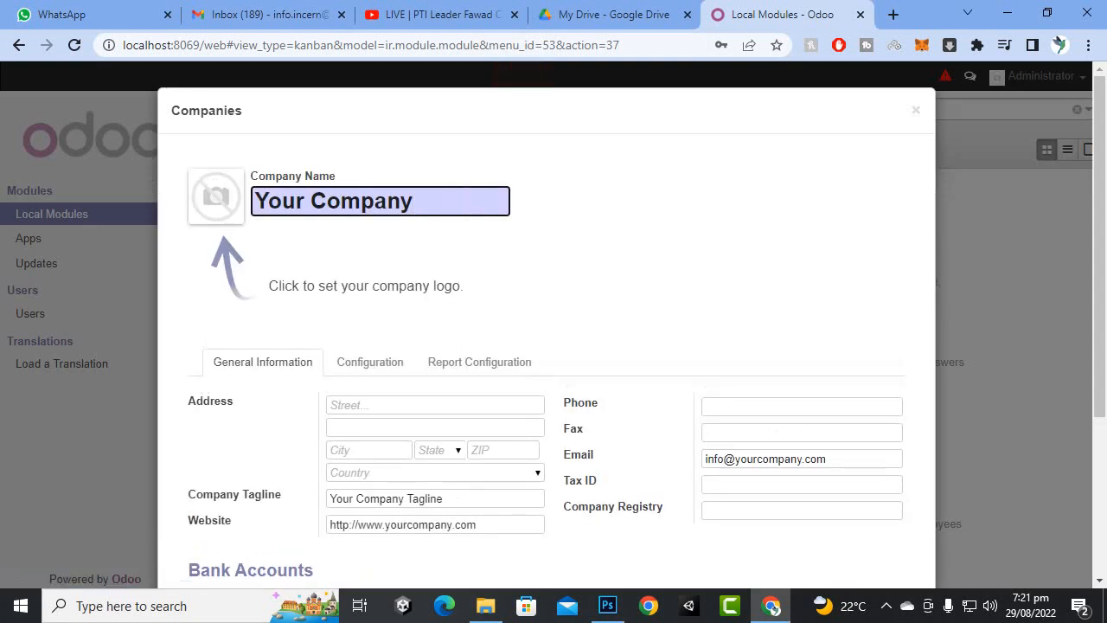
{"action": "scroll", "coordinate": [545, 346], "scroll_direction": "down", "scroll_amount": 3}
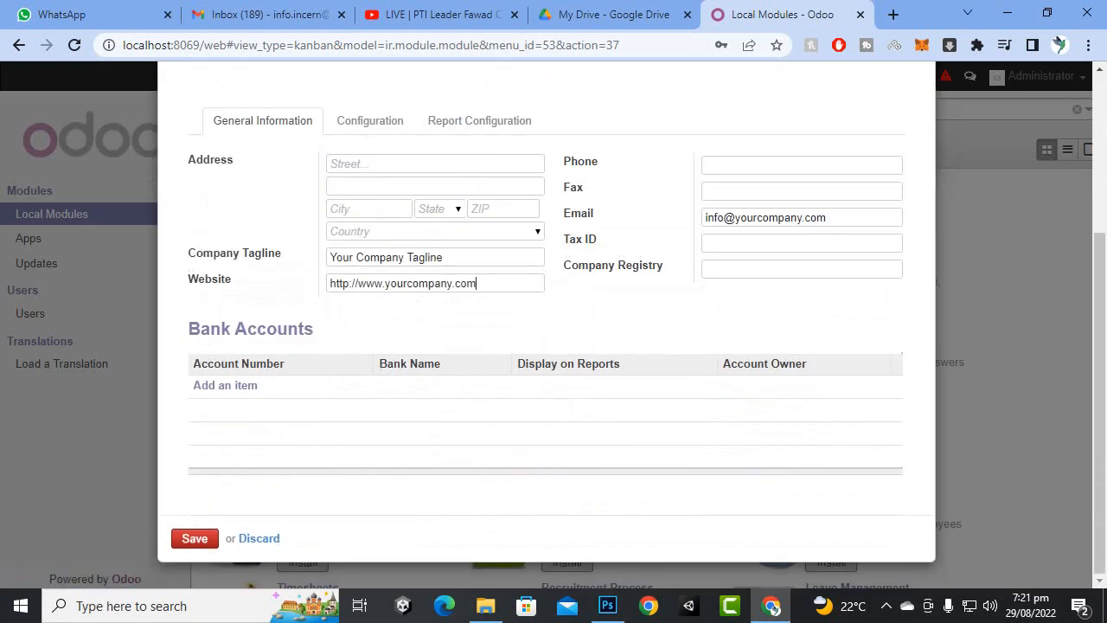
{"action": "left_click_drag", "start_coordinate": [476, 283], "coordinate": [322, 284]}
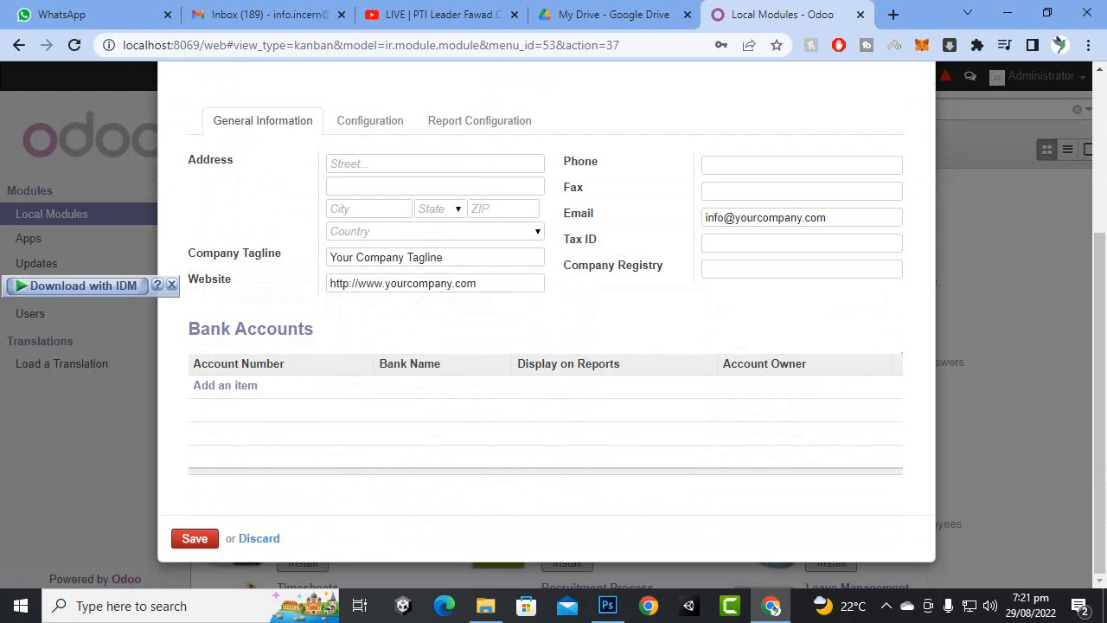
{"action": "scroll", "coordinate": [545, 346], "scroll_direction": "up", "scroll_amount": 3}
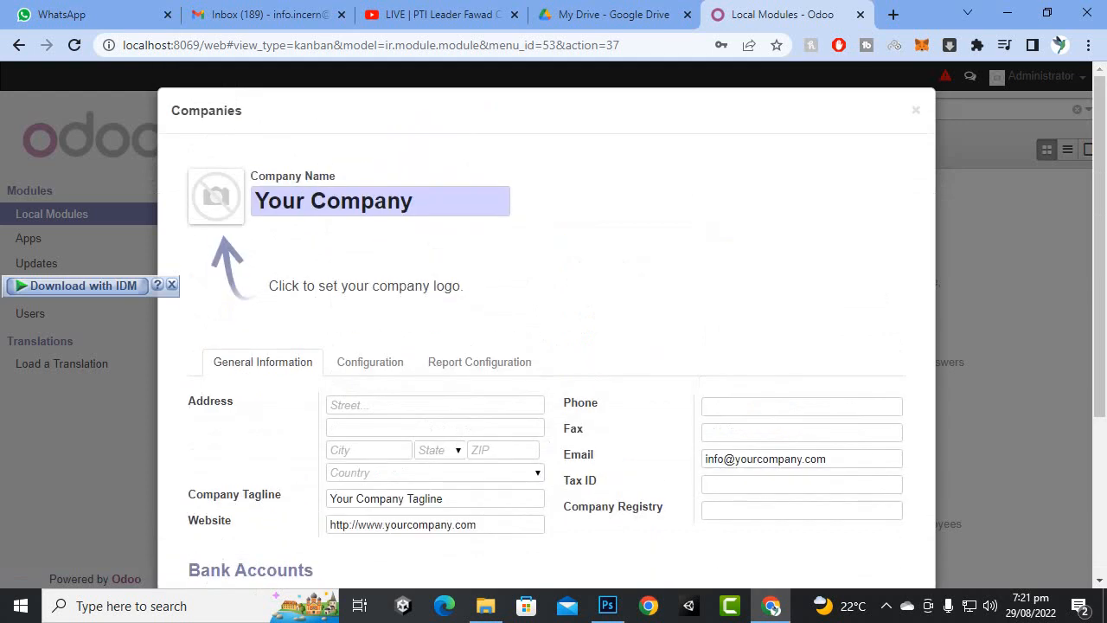
{"action": "left_click", "coordinate": [916, 110]}
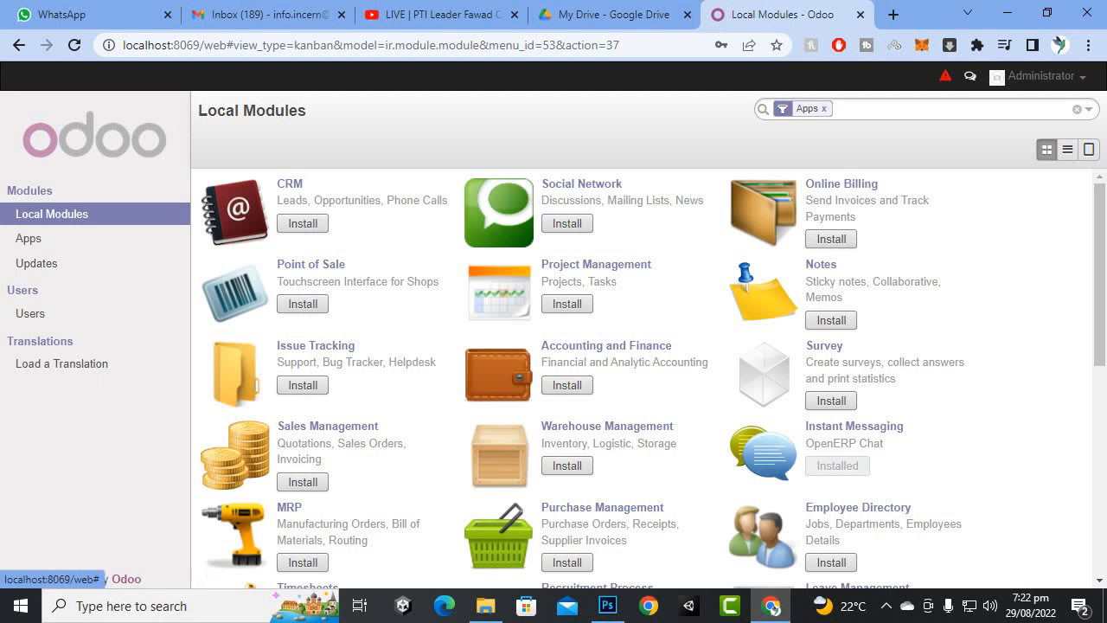
Install the Point of Sale module and select Your Company as the company for its accounting data
{"action": "left_click", "coordinate": [303, 304]}
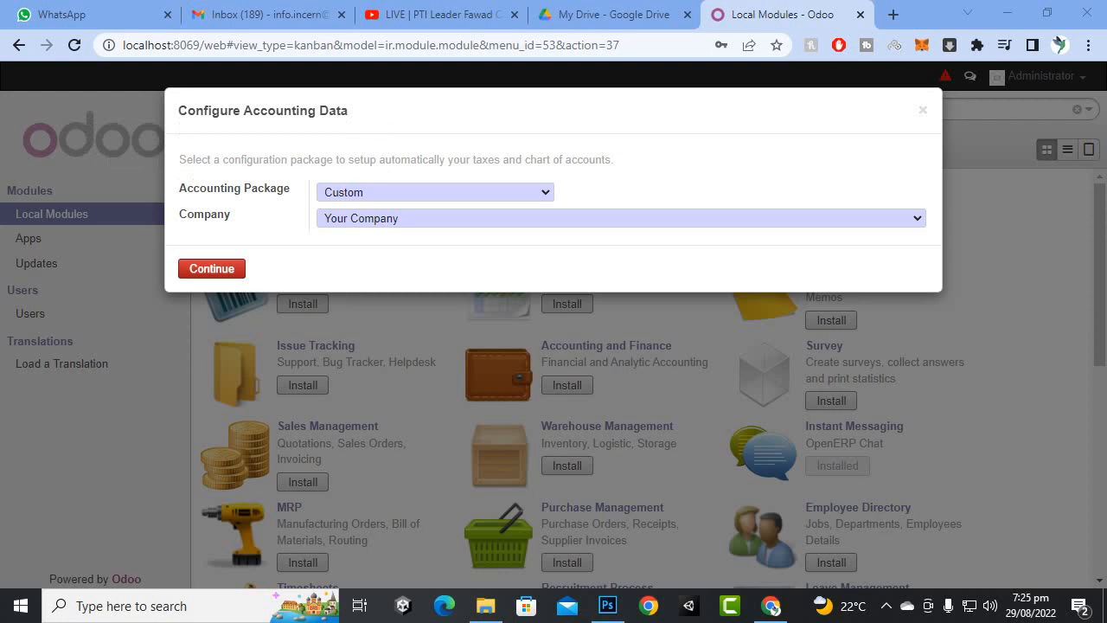
{"action": "left_click", "coordinate": [621, 218]}
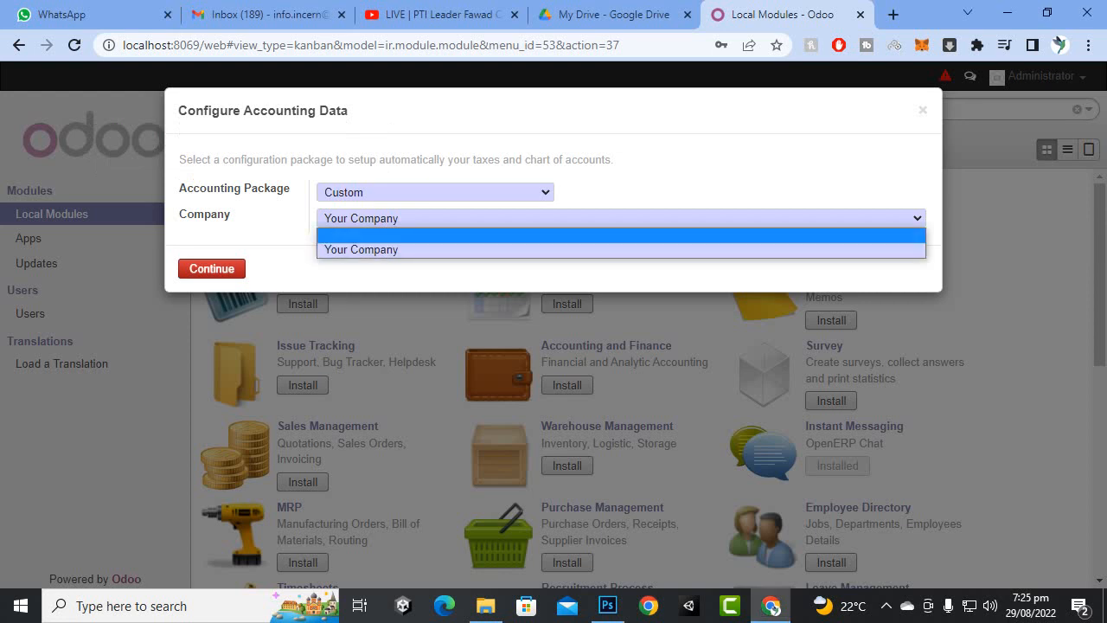
{"action": "left_click", "coordinate": [621, 250]}
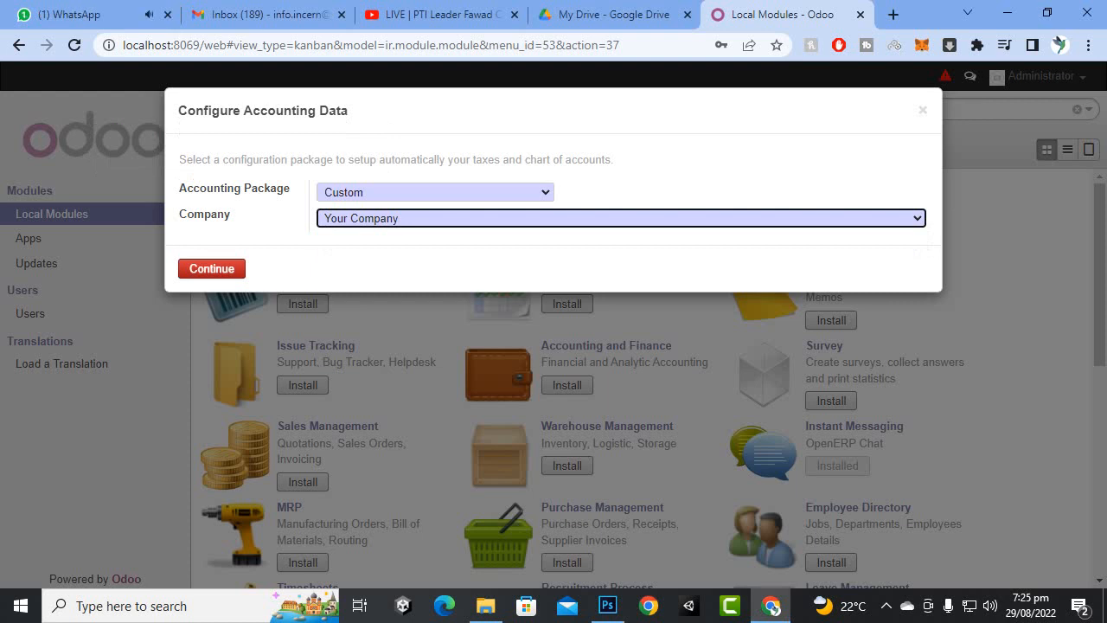
{"action": "left_click", "coordinate": [621, 218]}
{"action": "left_click", "coordinate": [621, 236]}
{"action": "left_click", "coordinate": [621, 218]}
{"action": "left_click", "coordinate": [621, 250]}
Set the accounting package to UK - Accounting and continue to the accounting options
{"action": "left_click", "coordinate": [435, 192]}
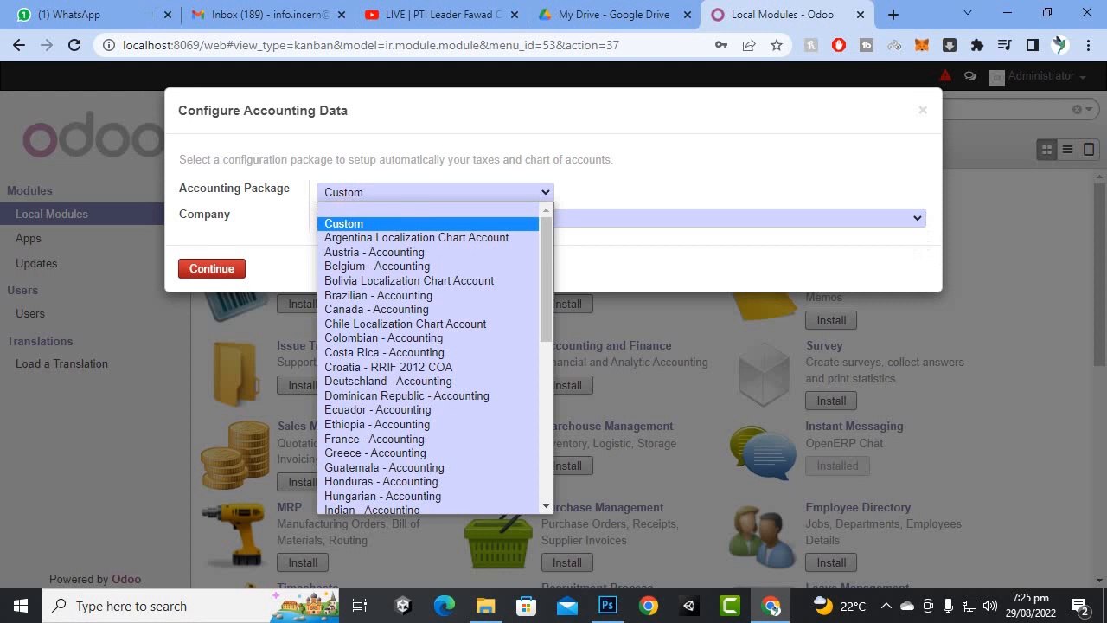
{"action": "left_click_drag", "start_coordinate": [546, 268], "coordinate": [546, 427]}
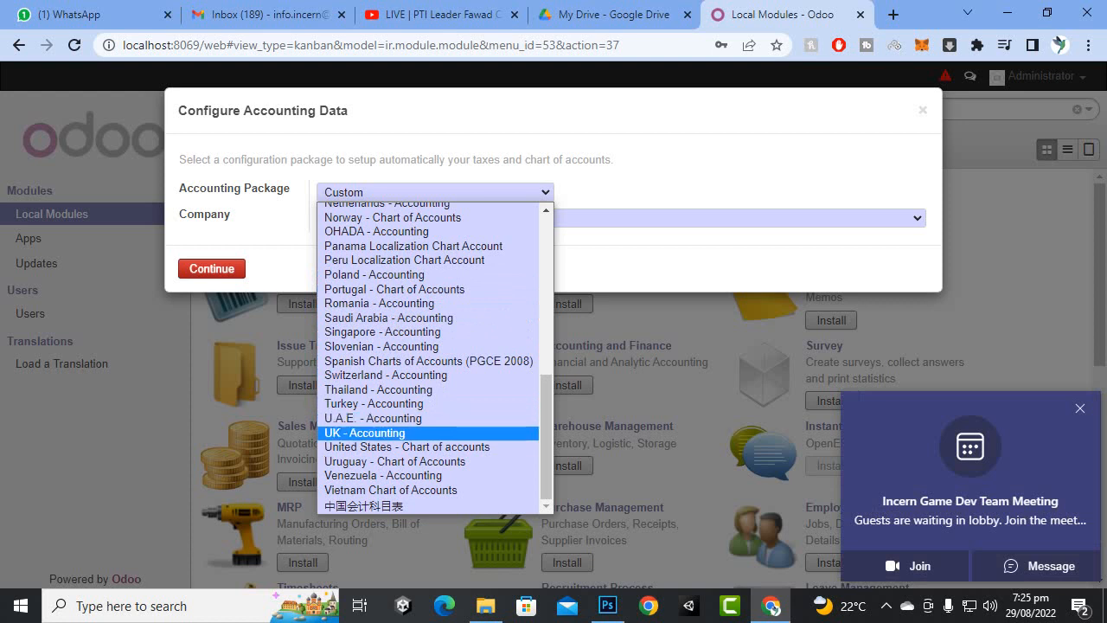
{"action": "left_click", "coordinate": [363, 432]}
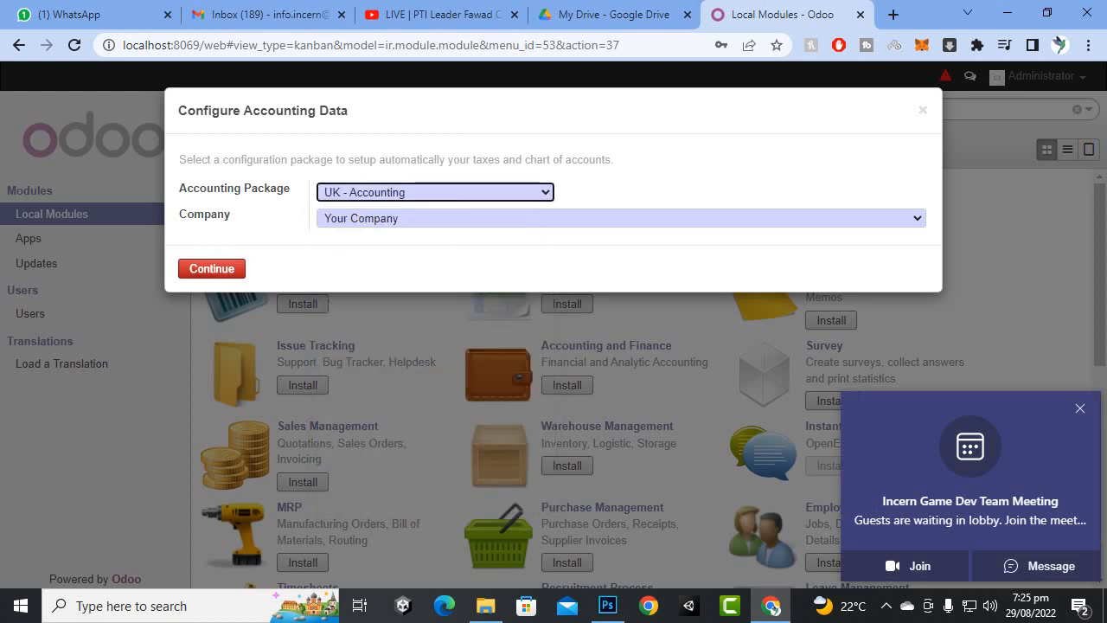
{"action": "left_click", "coordinate": [212, 269]}
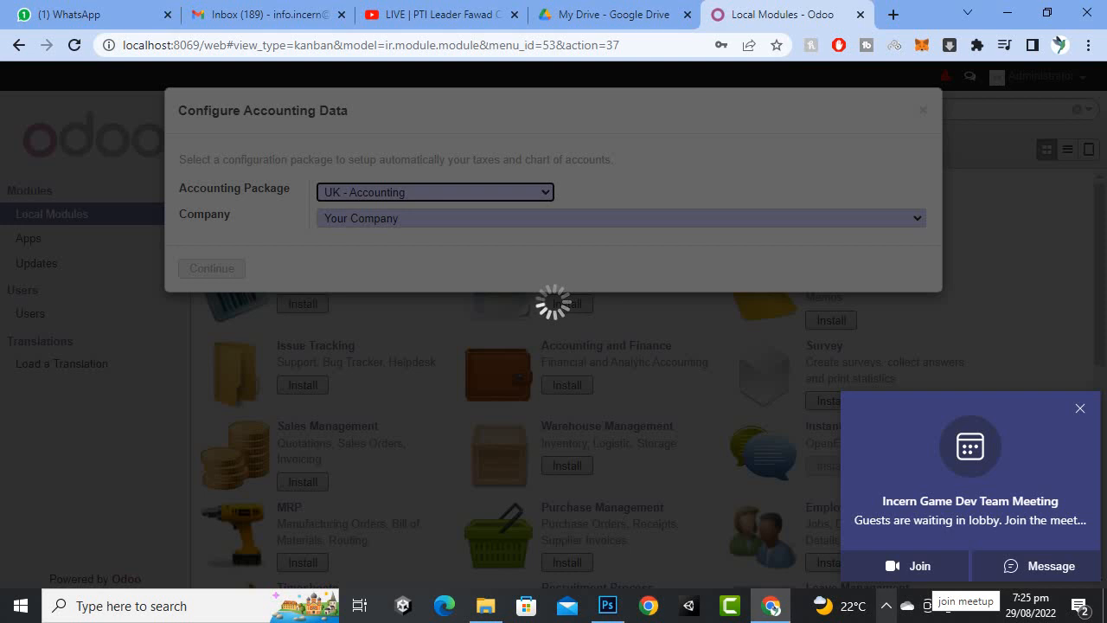
{"action": "left_click", "coordinate": [886, 606]}
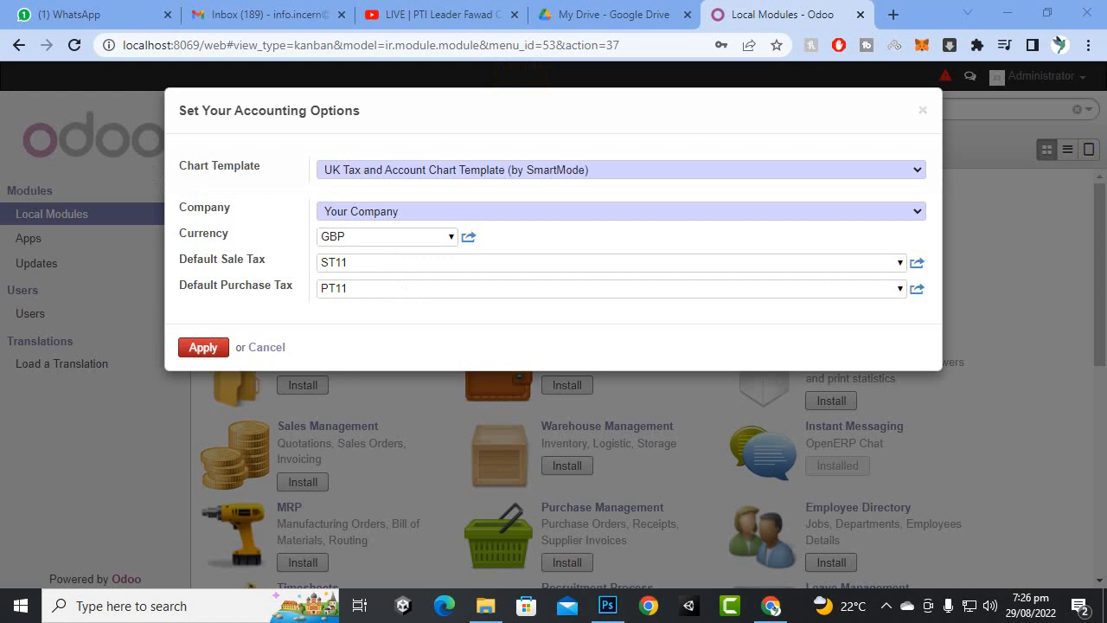
Review the currency and default tax choices, and apply the accounting options with GBP, sale tax ST11 and purchase tax PT11
{"action": "left_click", "coordinate": [400, 237]}
{"action": "left_click", "coordinate": [451, 237]}
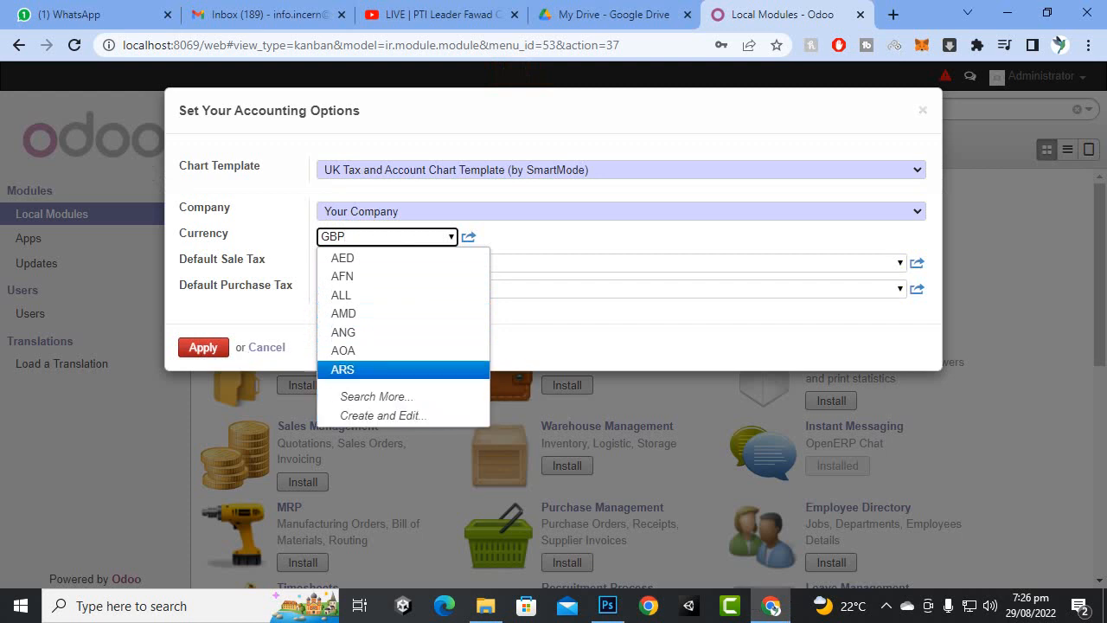
{"action": "left_click", "coordinate": [605, 263]}
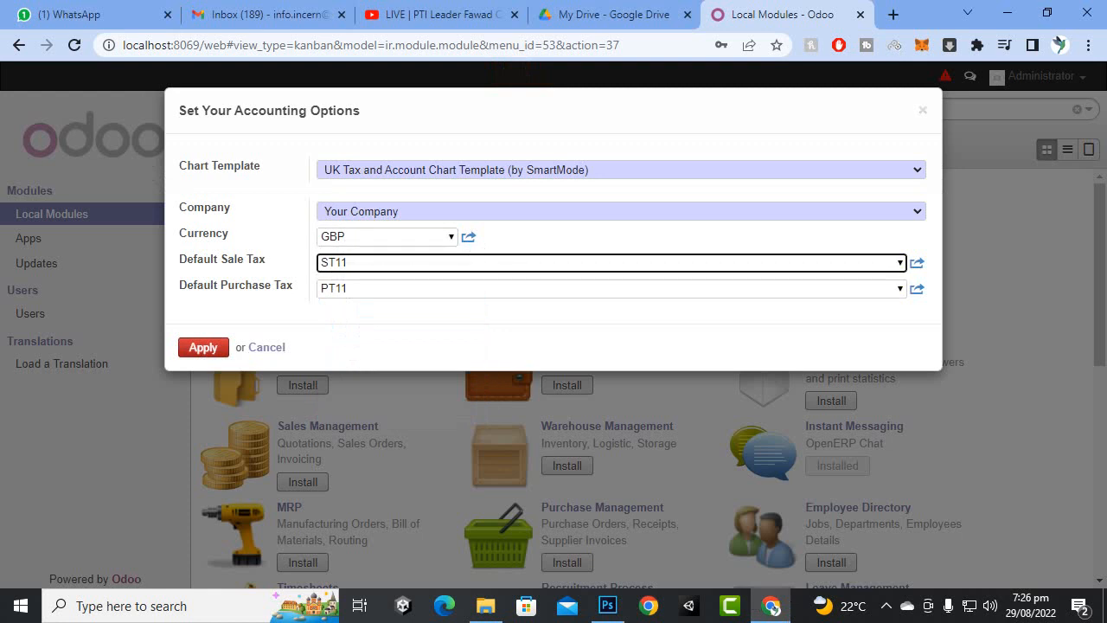
{"action": "left_click", "coordinate": [899, 263]}
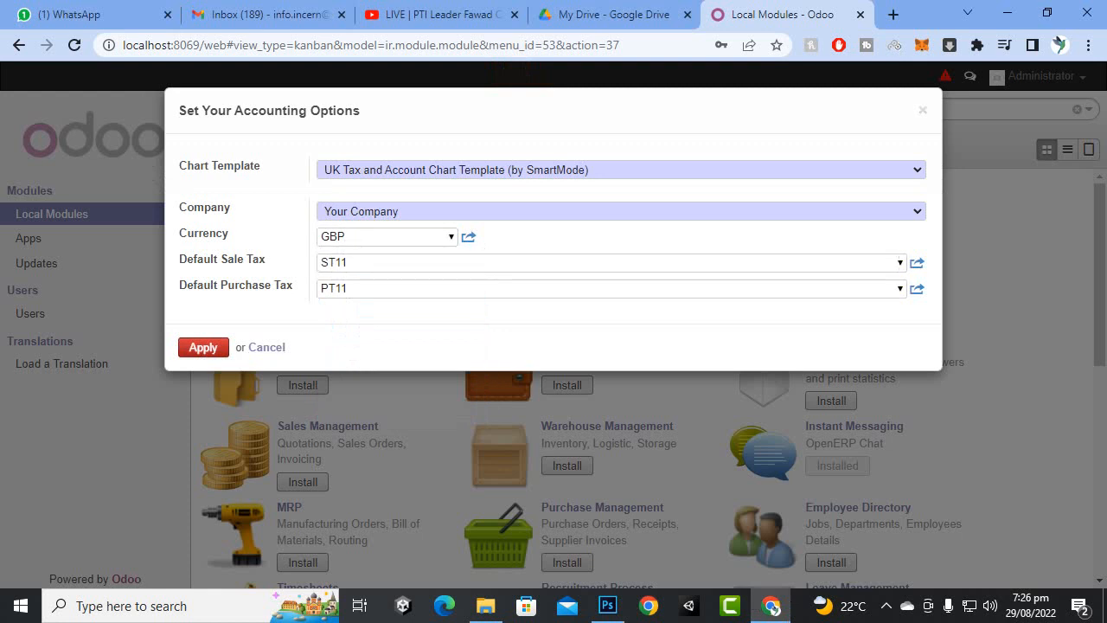
{"action": "left_click", "coordinate": [900, 263]}
{"action": "left_click", "coordinate": [899, 263]}
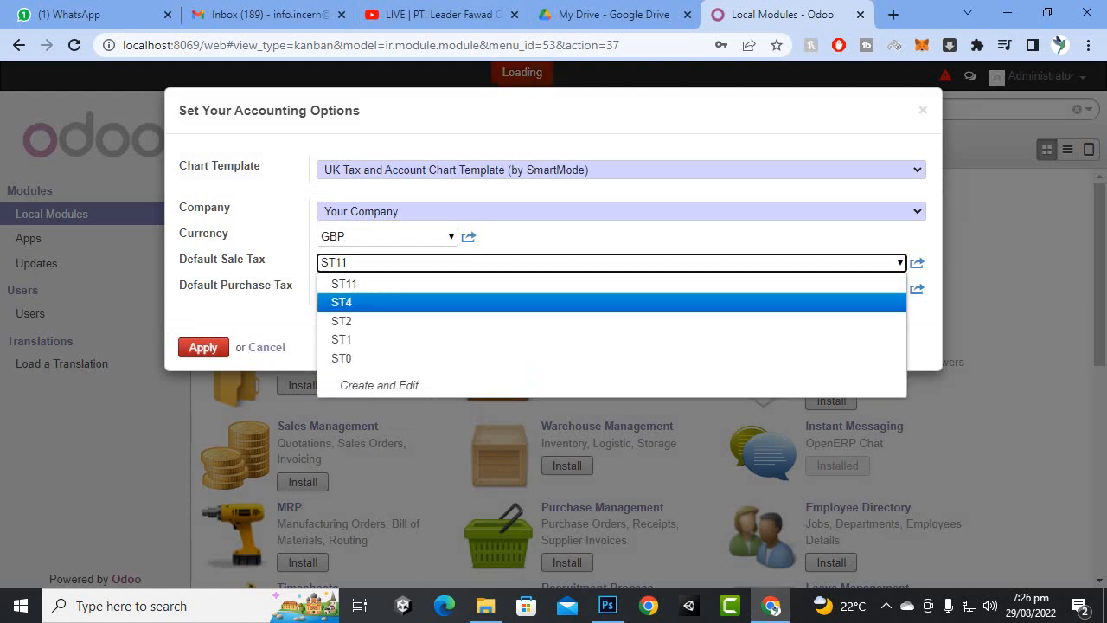
{"action": "left_click", "coordinate": [899, 263]}
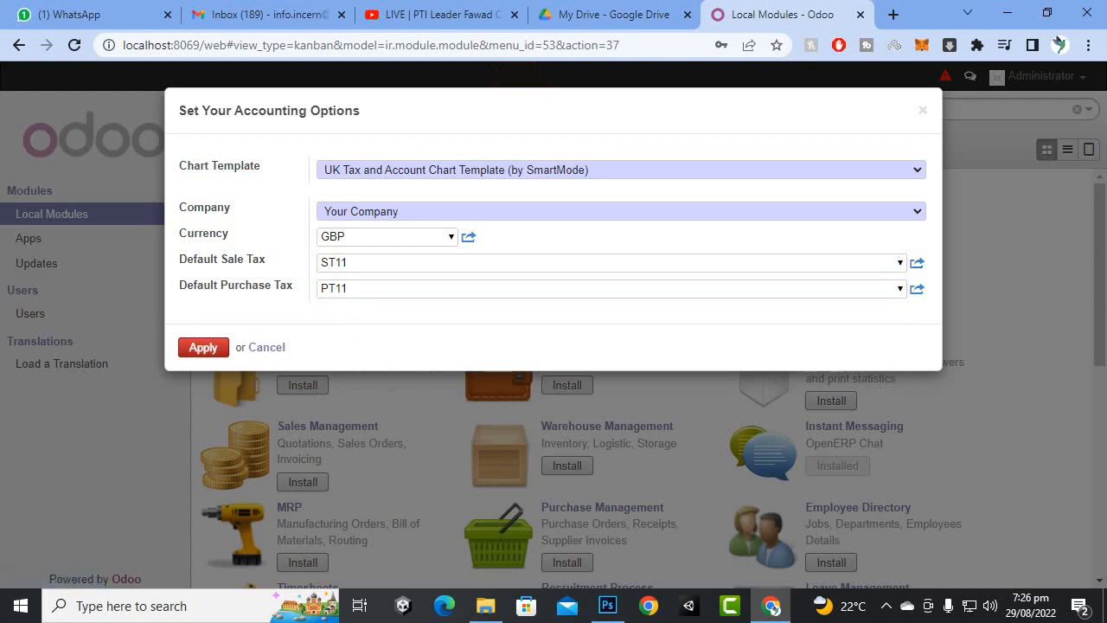
{"action": "left_click", "coordinate": [899, 289]}
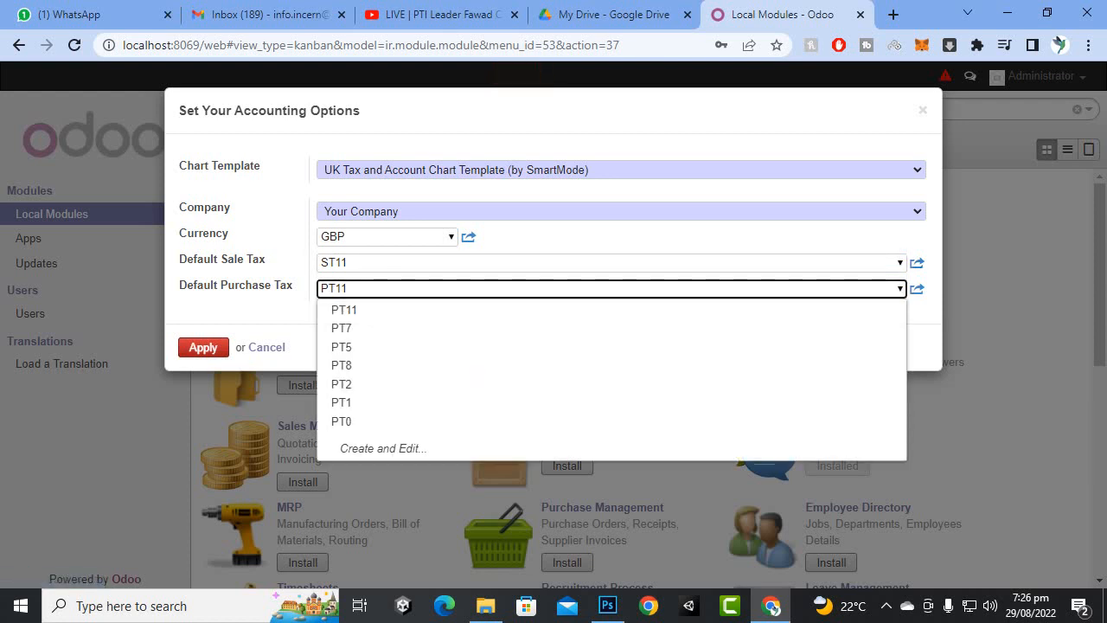
{"action": "left_click", "coordinate": [900, 289]}
{"action": "left_click", "coordinate": [900, 288]}
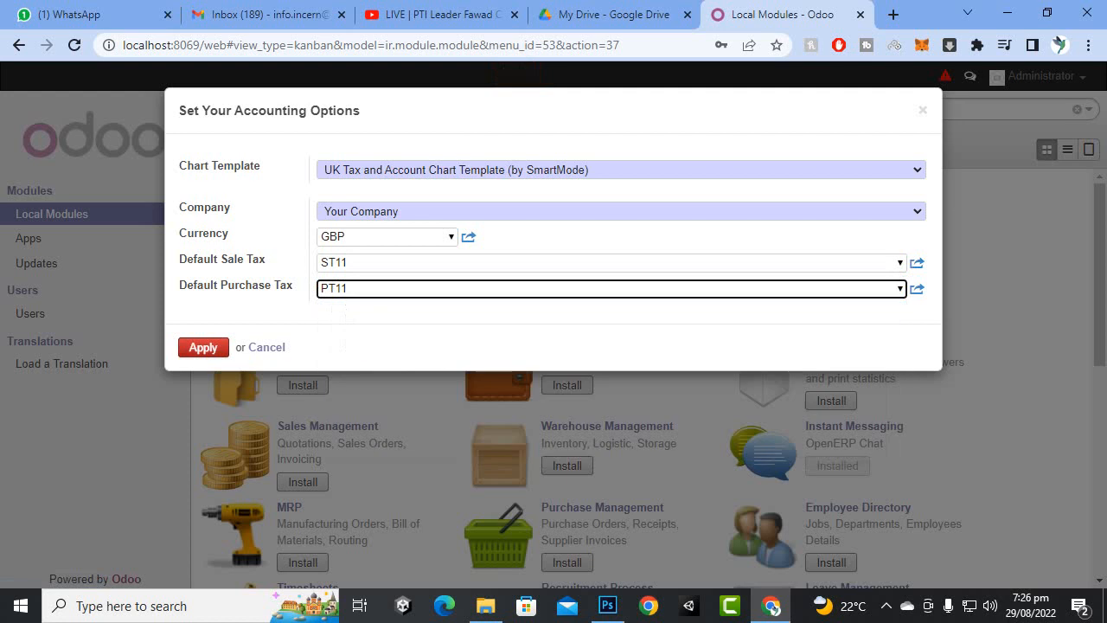
{"action": "left_click", "coordinate": [204, 347]}
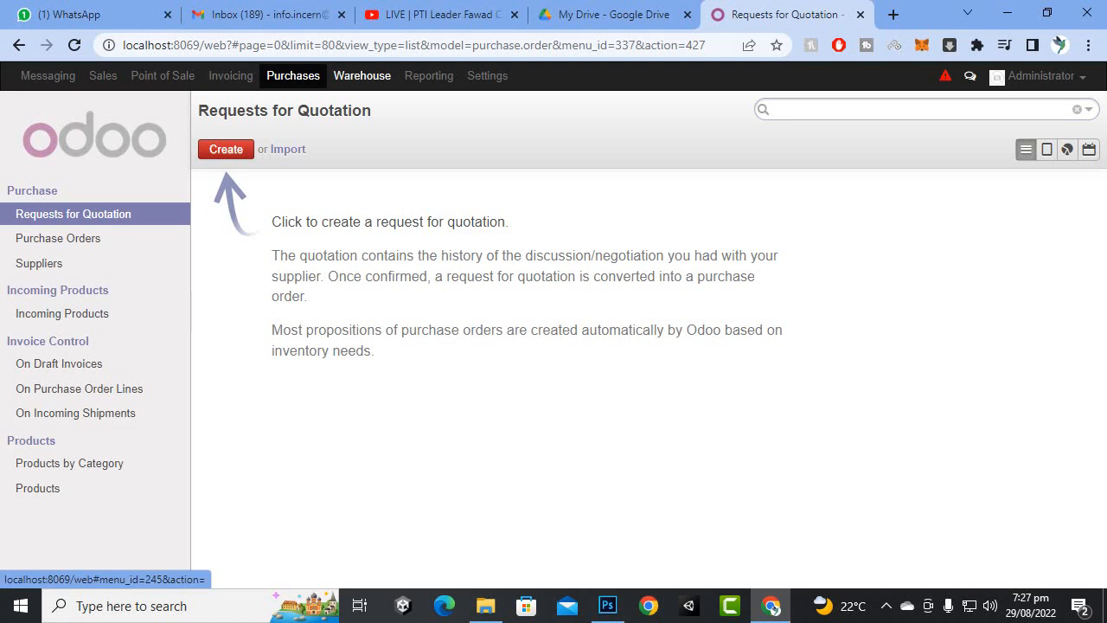
Examine the Warehouse operations overview and the inventory and configuration sections available there
{"action": "left_click", "coordinate": [362, 75]}
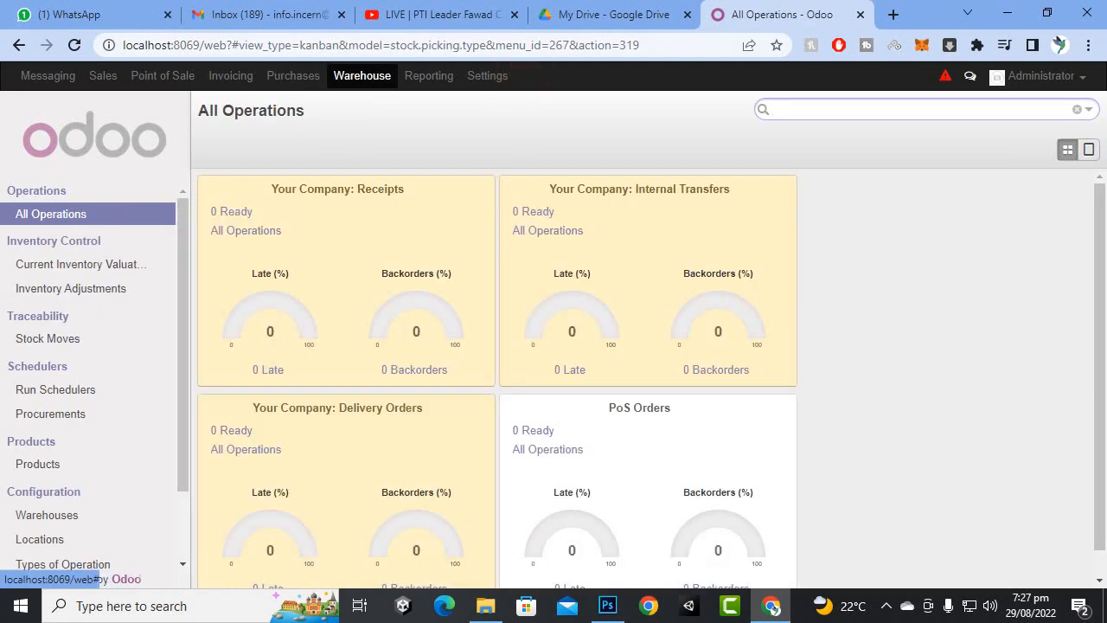
{"action": "scroll", "coordinate": [86, 363], "scroll_direction": "down", "scroll_amount": 1}
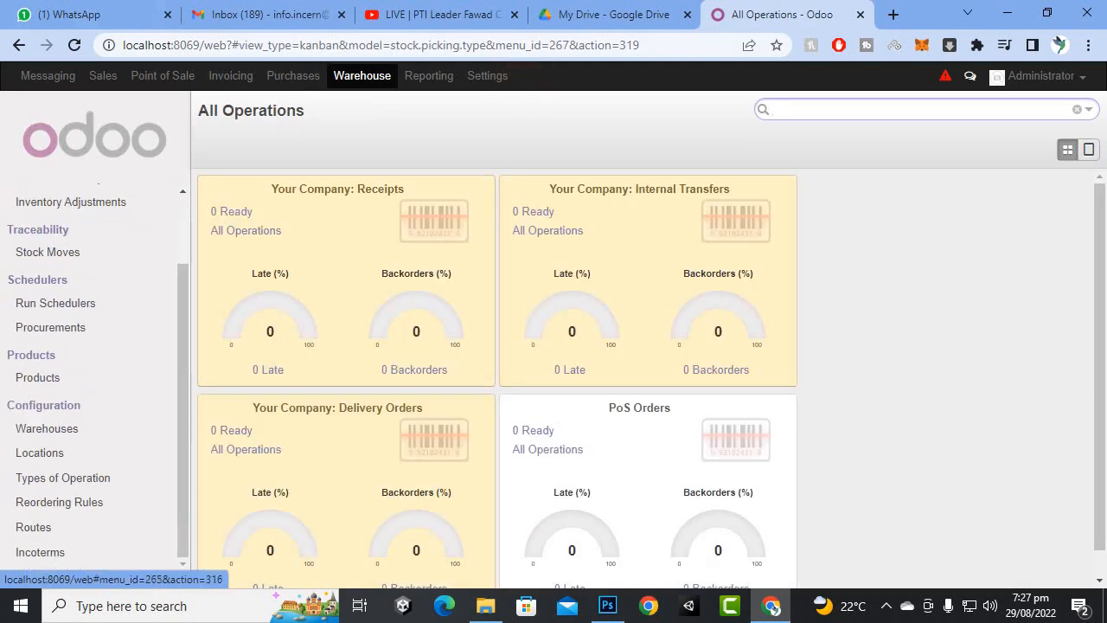
{"action": "scroll", "coordinate": [86, 363], "scroll_direction": "up", "scroll_amount": 2}
Start a new session in the Point of Sale module
{"action": "left_click", "coordinate": [163, 76]}
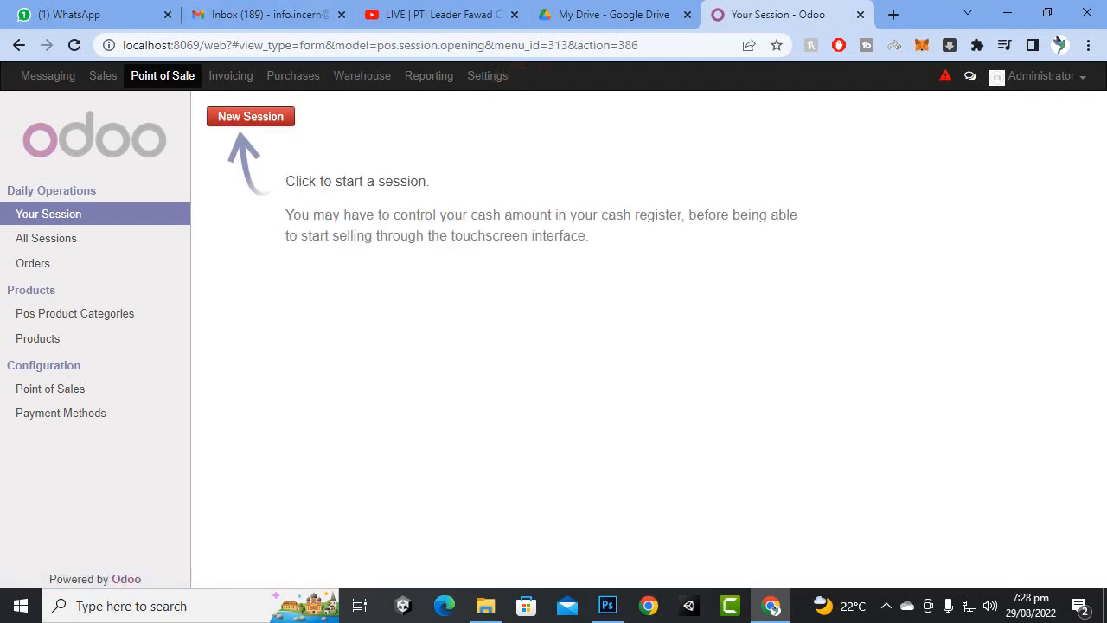
{"action": "left_click", "coordinate": [251, 116]}
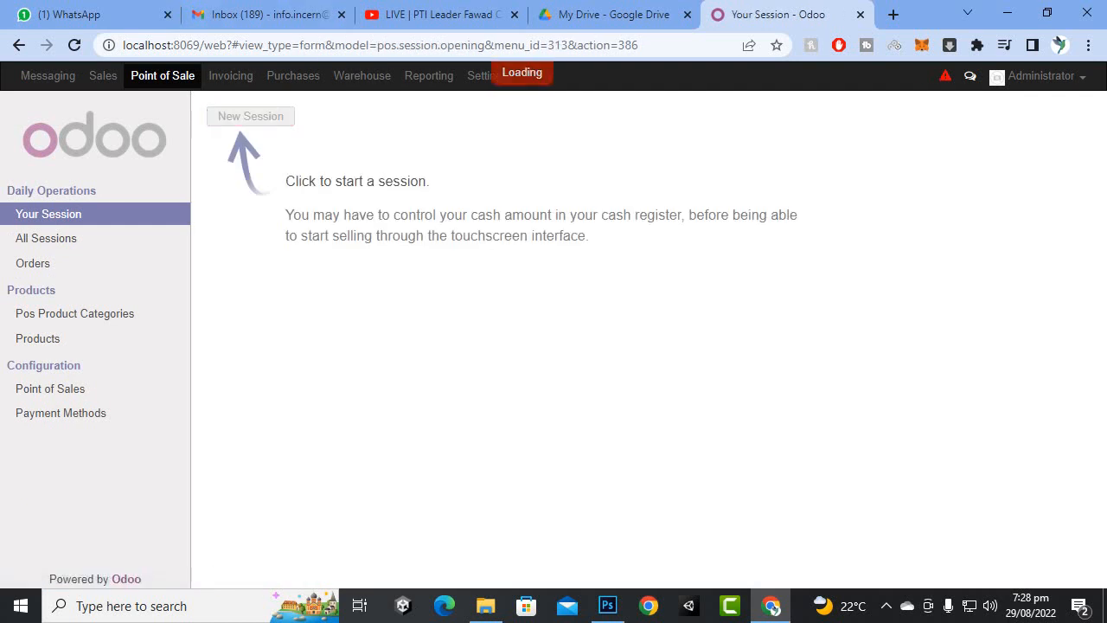